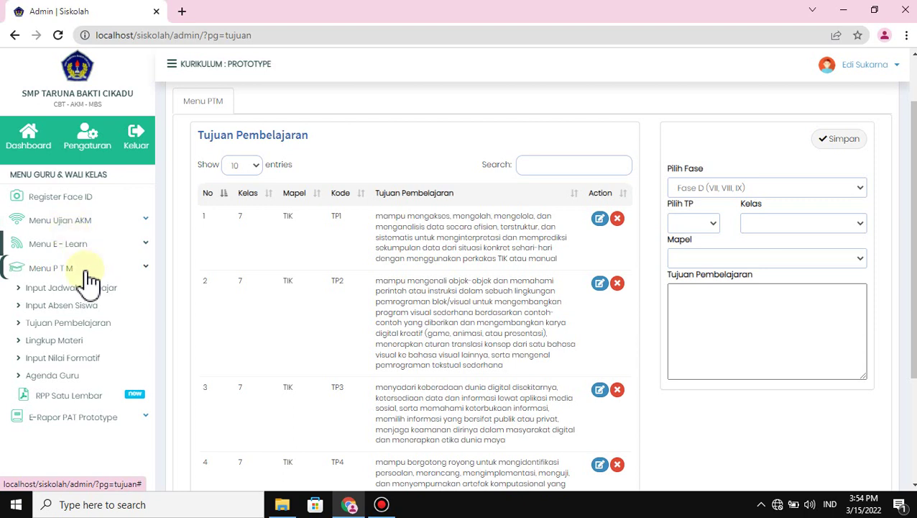
# Step: Look through the class 7 TIK learning objectives in the Tujuan Pembelajaran list
pyautogui.scroll(-1, 495, 286)
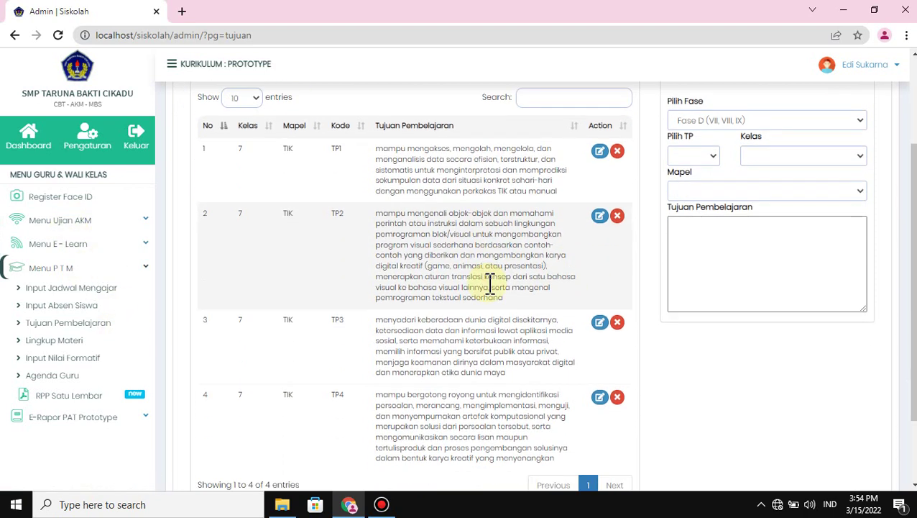
pyautogui.scroll(1, 489, 283)
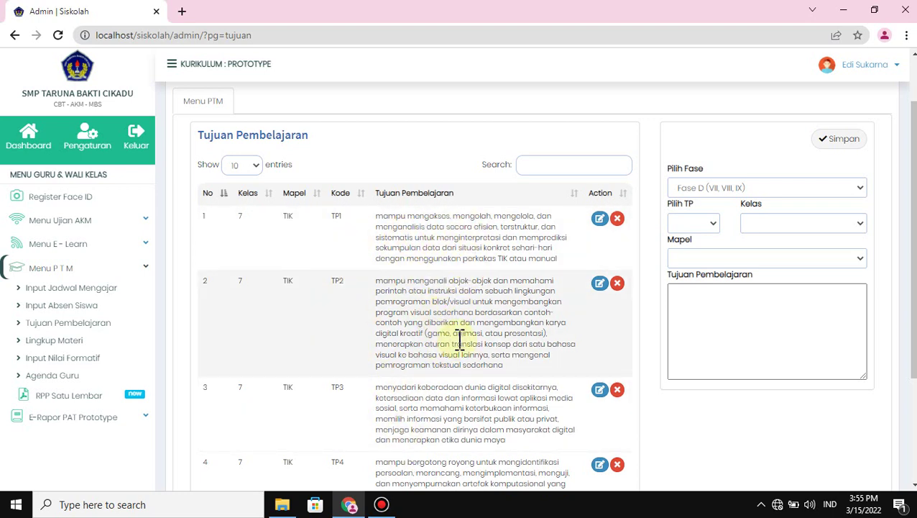
pyautogui.scroll(-1, 532, 388)
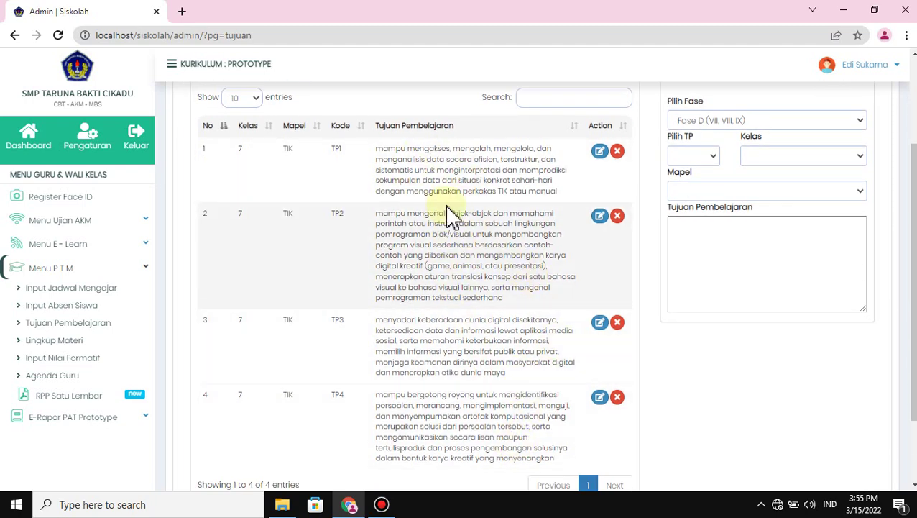
pyautogui.scroll(1, 449, 213)
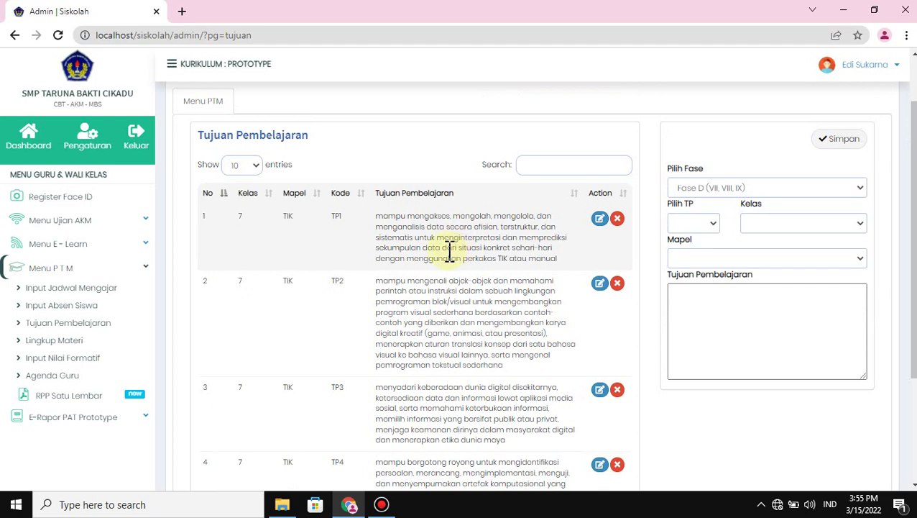
pyautogui.scroll(-1, 456, 302)
pyautogui.scroll(1, 431, 298)
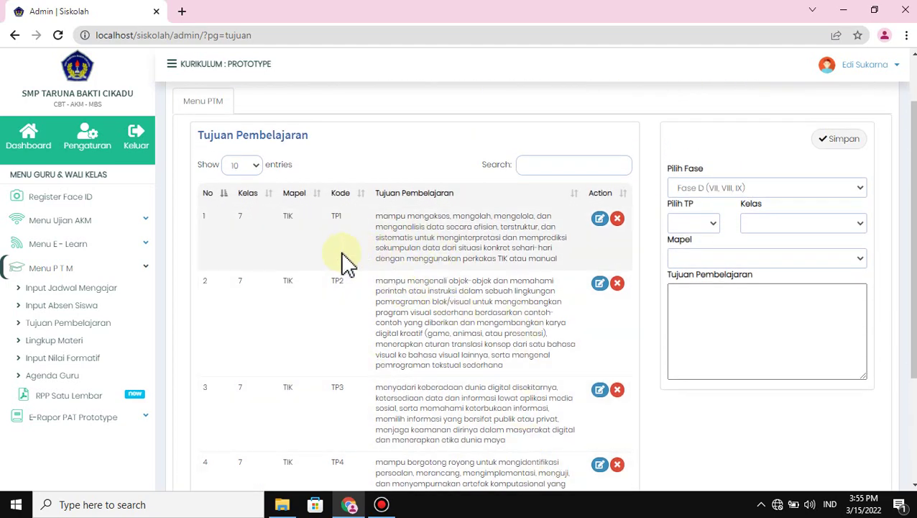
# Step: View the Lingkup Materi page and examine the subjects and learning objectives on the Input Nilai Formatif page
pyautogui.click(58, 340)
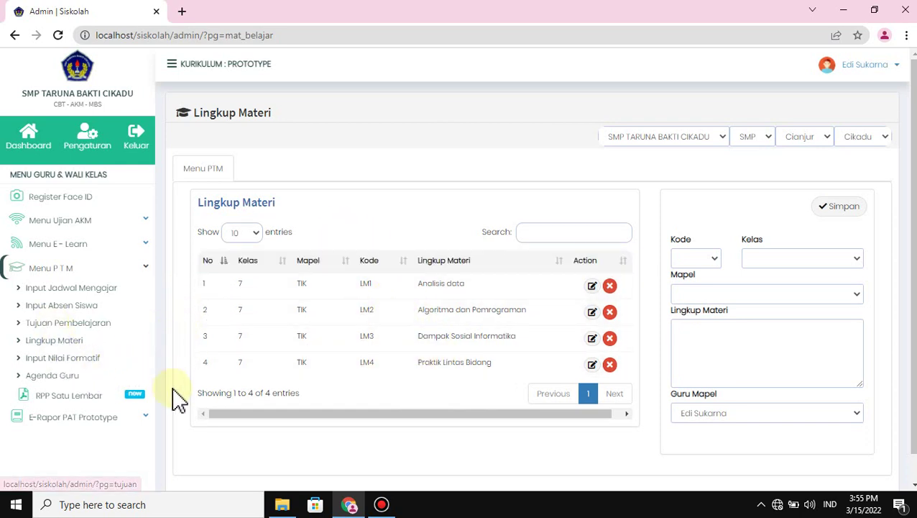
pyautogui.click(79, 367)
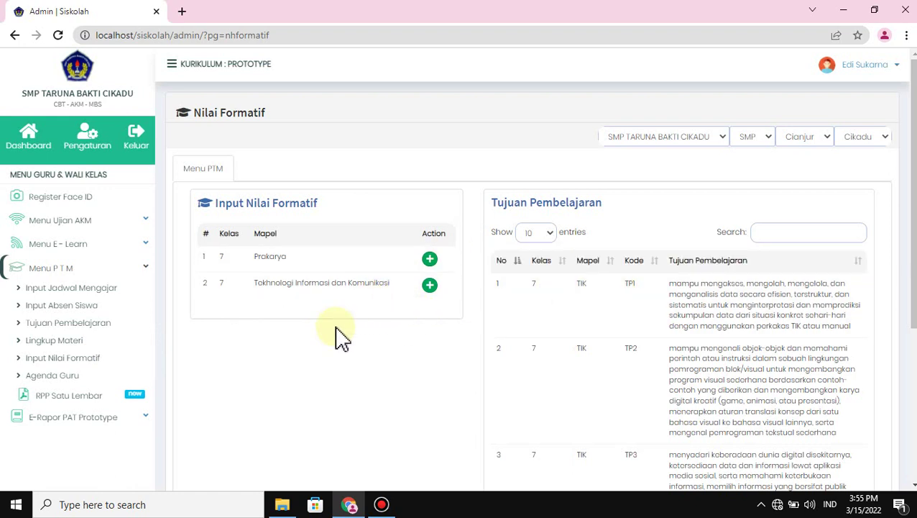
pyautogui.scroll(-1, 676, 354)
pyautogui.scroll(-3, 676, 354)
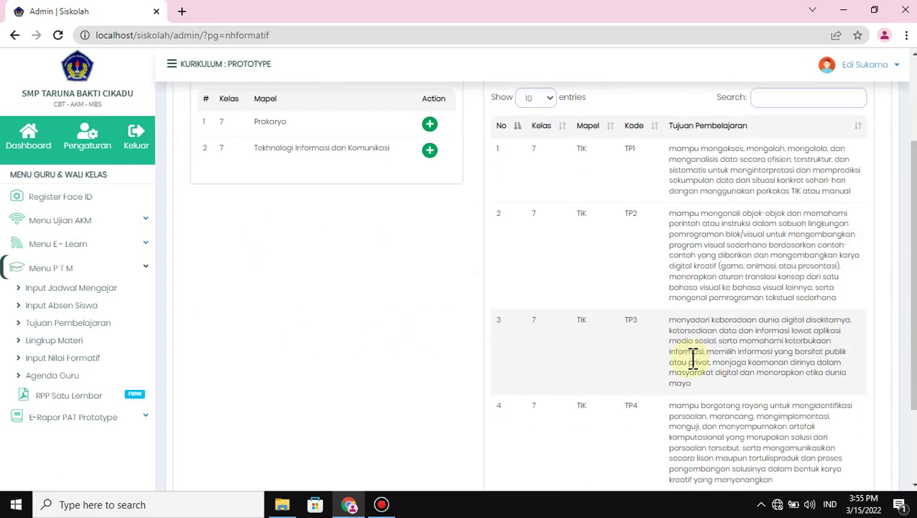
pyautogui.scroll(1, 570, 331)
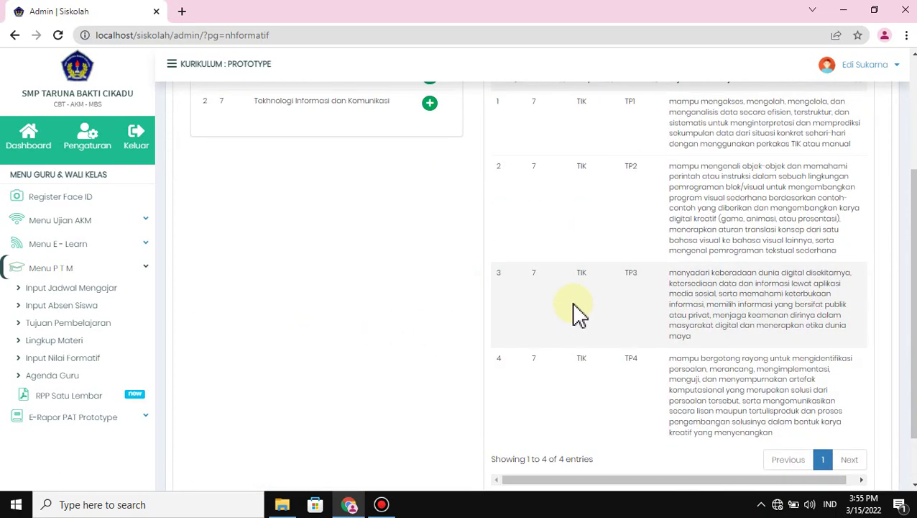
pyautogui.scroll(3, 575, 312)
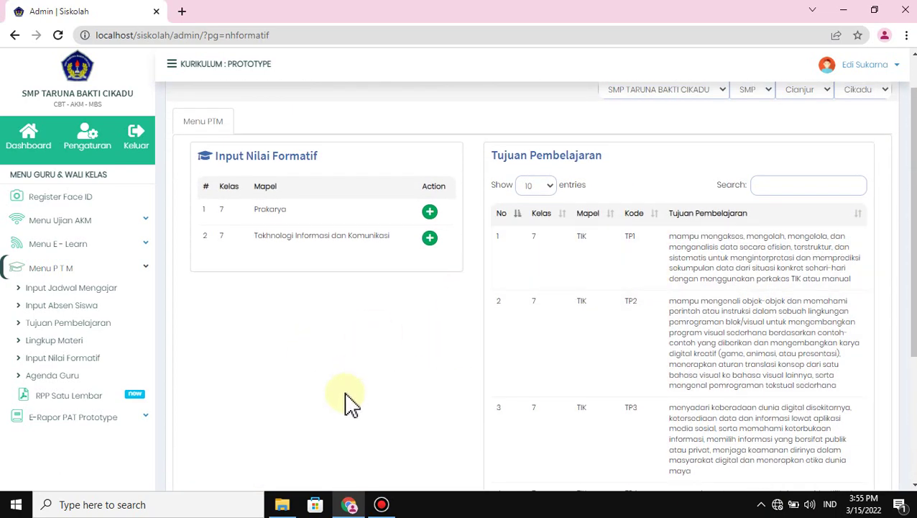
# Step: Open the E-Rapor Nilai Asesmen Formatif score sheet for class 7, subject Tekhnologi Informasi dan Komunikasi
pyautogui.click(76, 429)
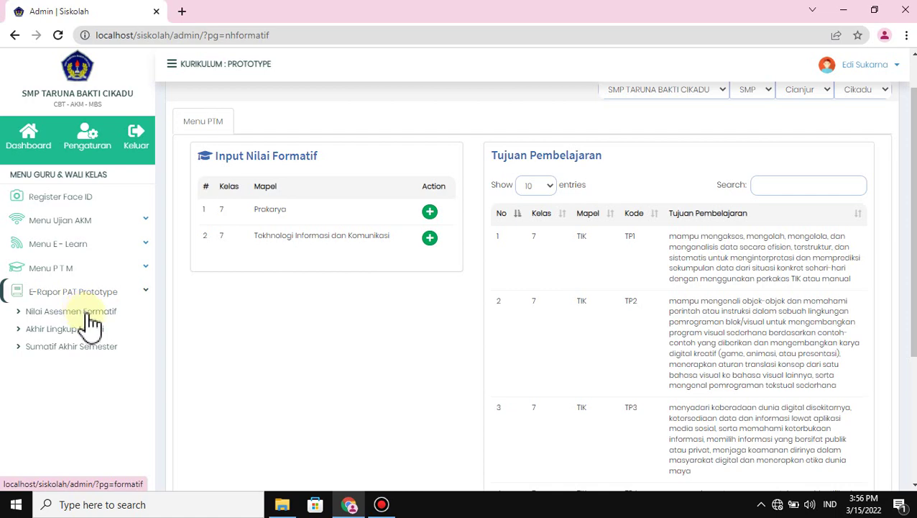
pyautogui.click(90, 316)
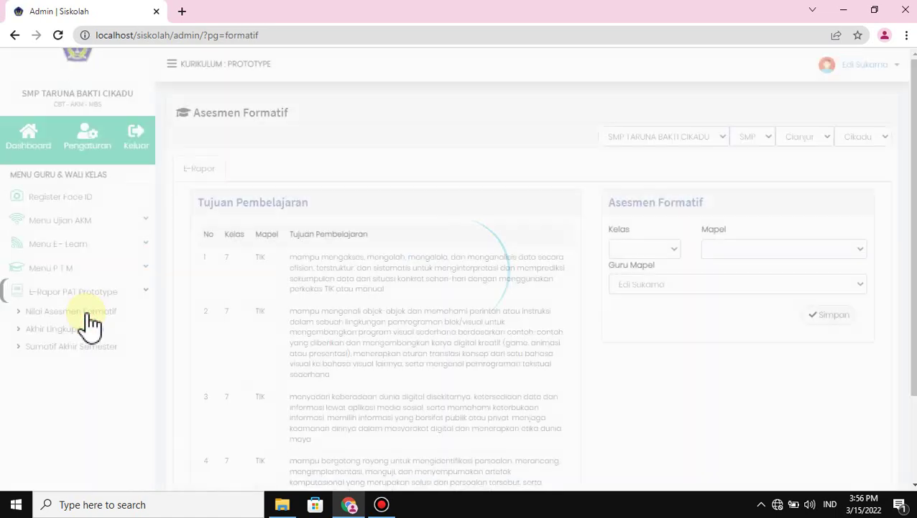
pyautogui.click(672, 249)
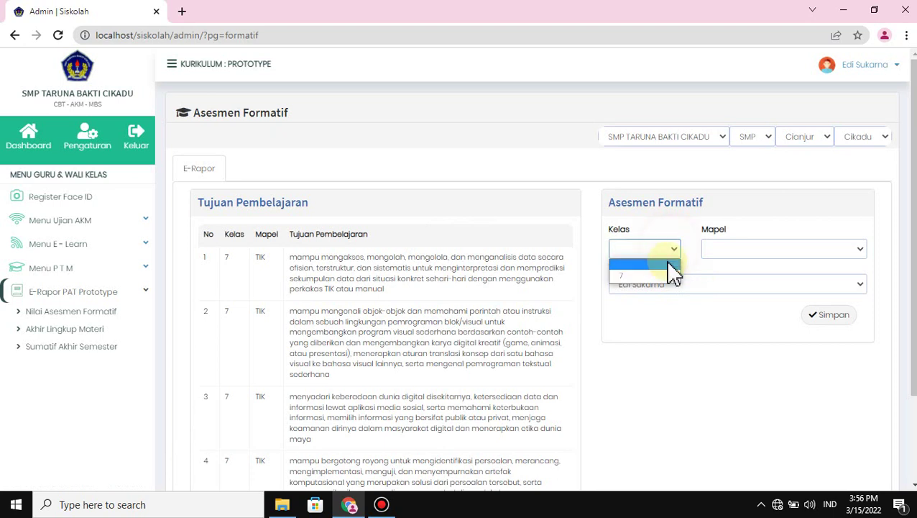
pyautogui.click(667, 273)
pyautogui.click(853, 249)
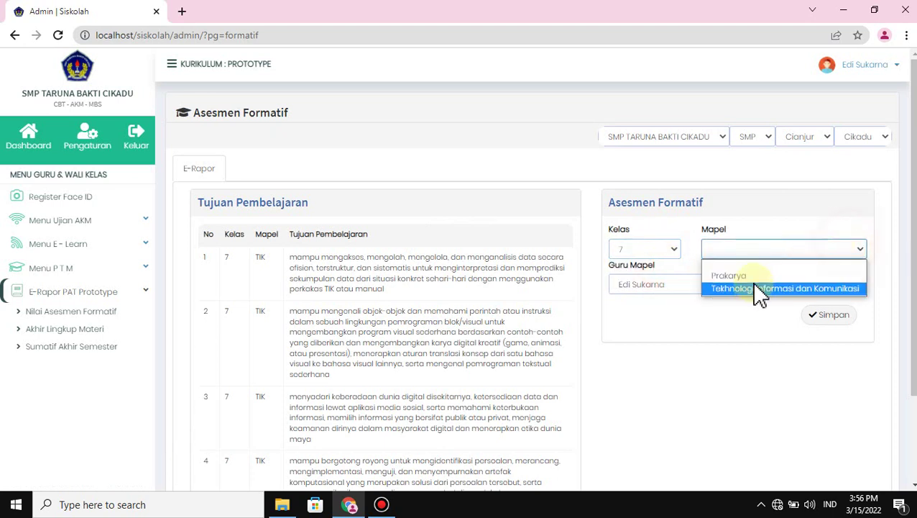
pyautogui.click(755, 290)
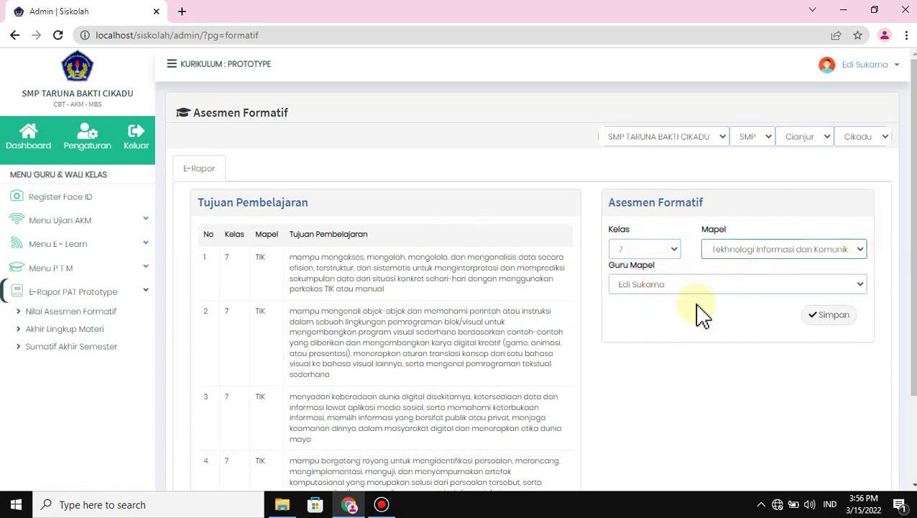
pyautogui.click(828, 315)
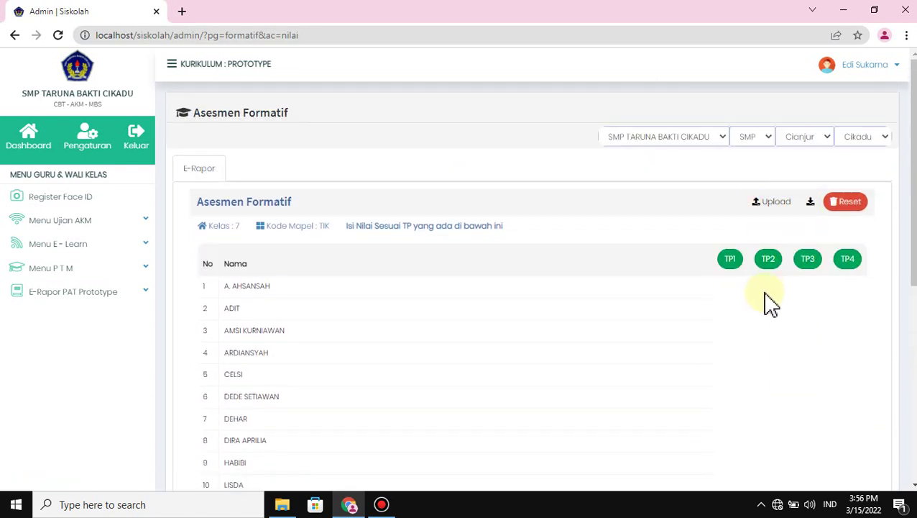
# Step: Download the formative score format for class 7 TIK and open the workbook in a maximized Excel window
pyautogui.click(810, 203)
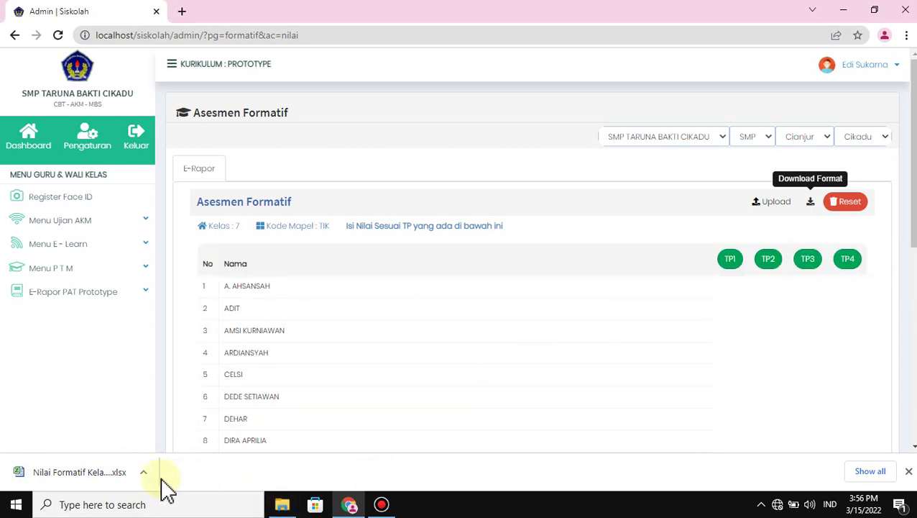
pyautogui.click(128, 483)
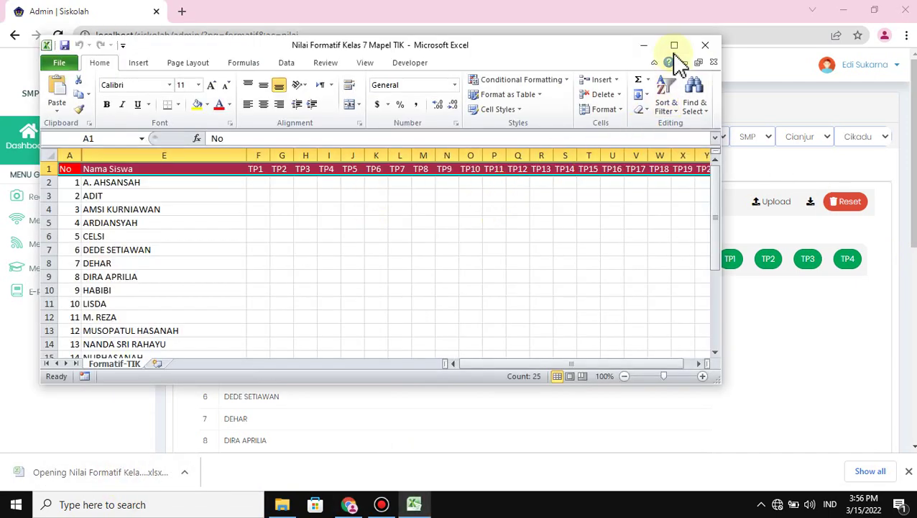
pyautogui.click(674, 47)
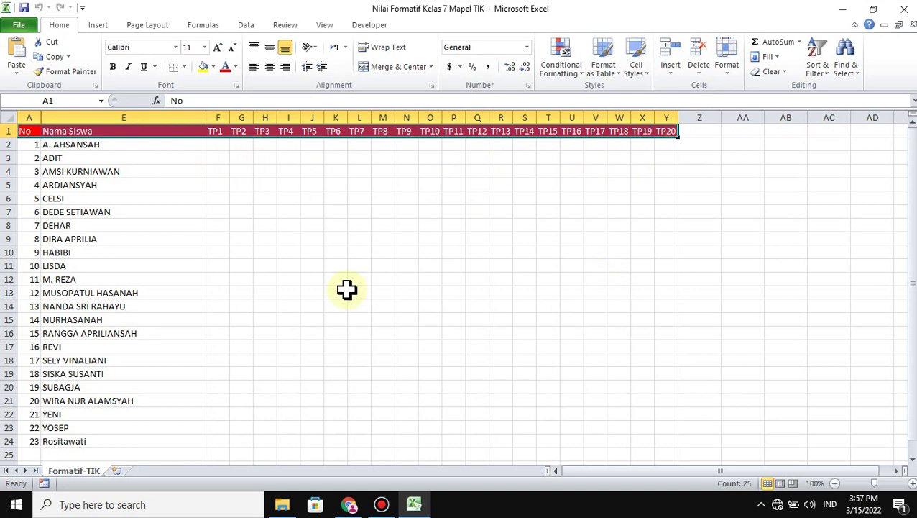
pyautogui.click(217, 145)
pyautogui.moveTo(219, 145); pyautogui.dragTo(296, 149)
pyautogui.click(218, 144)
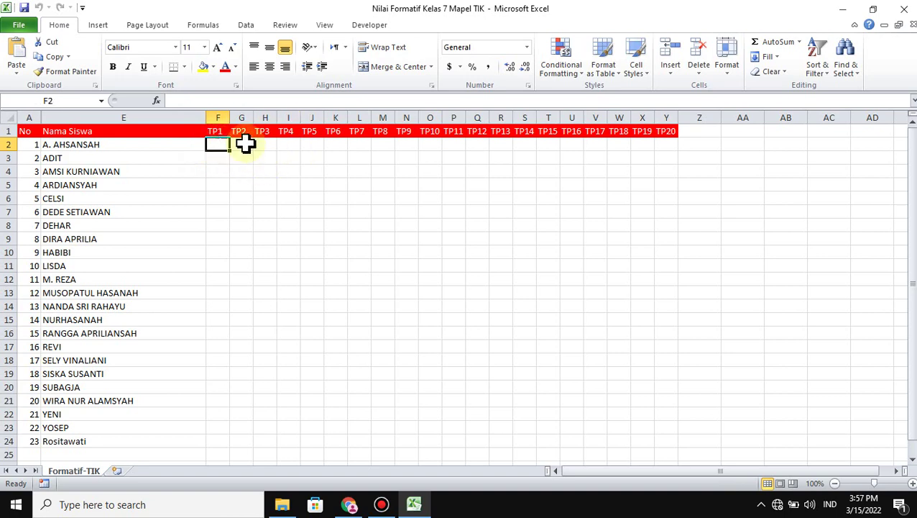
pyautogui.click(294, 145)
pyautogui.click(219, 144)
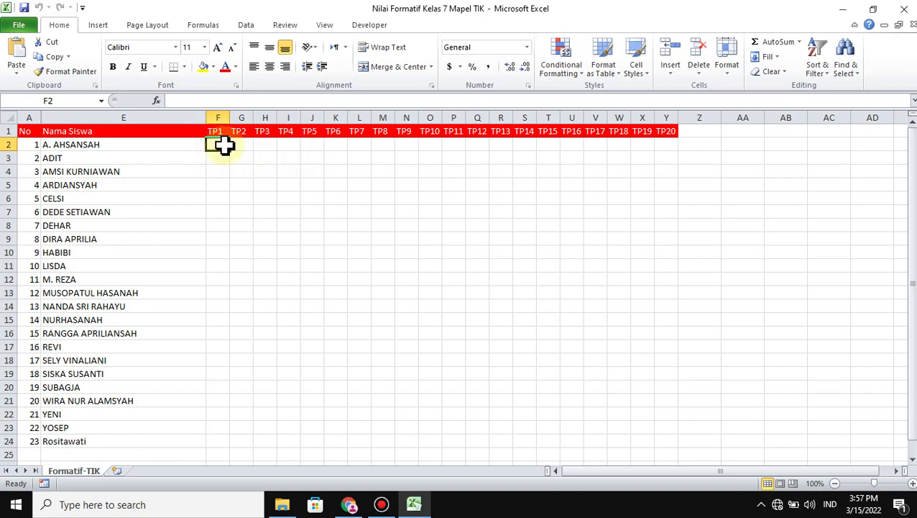
pyautogui.click(241, 145)
pyautogui.click(266, 145)
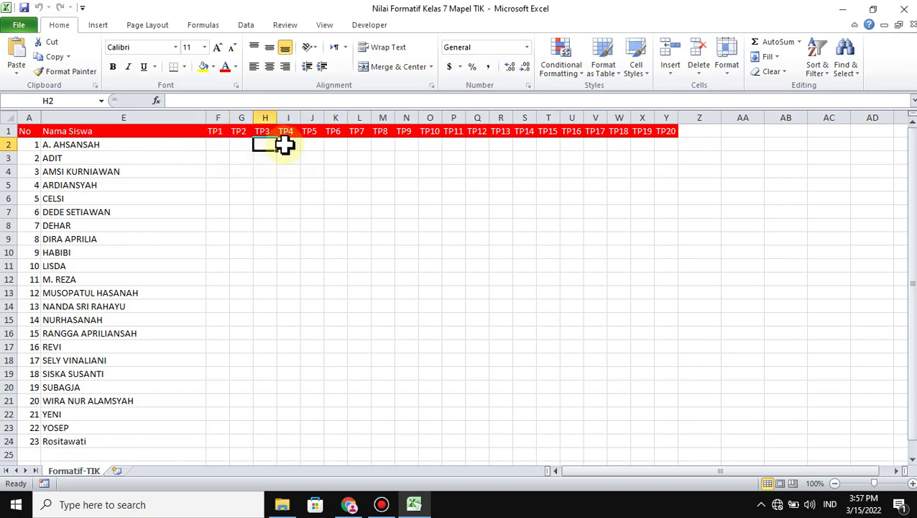
pyautogui.click(286, 145)
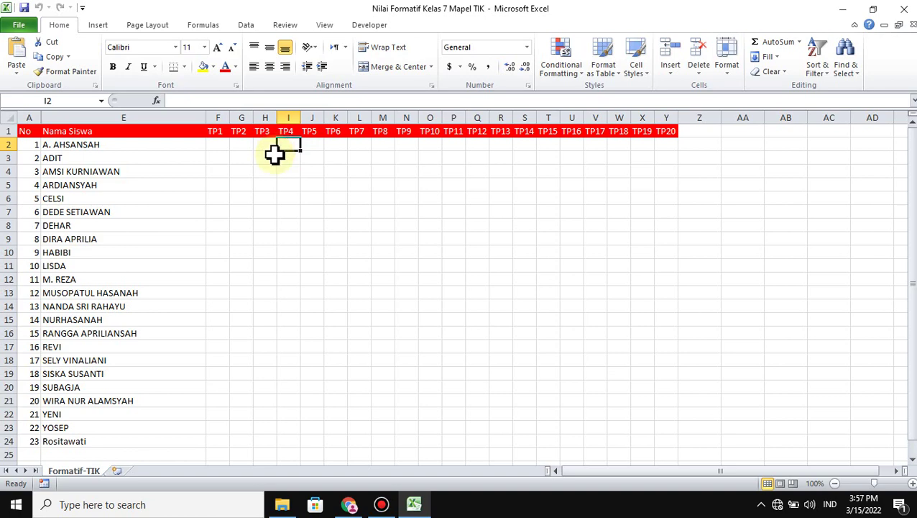
# Step: Enter the first student's scores in row 2: 70 for TP1, 71 for TP2, 71 for TP3 and 72 for TP4
pyautogui.click(219, 147)
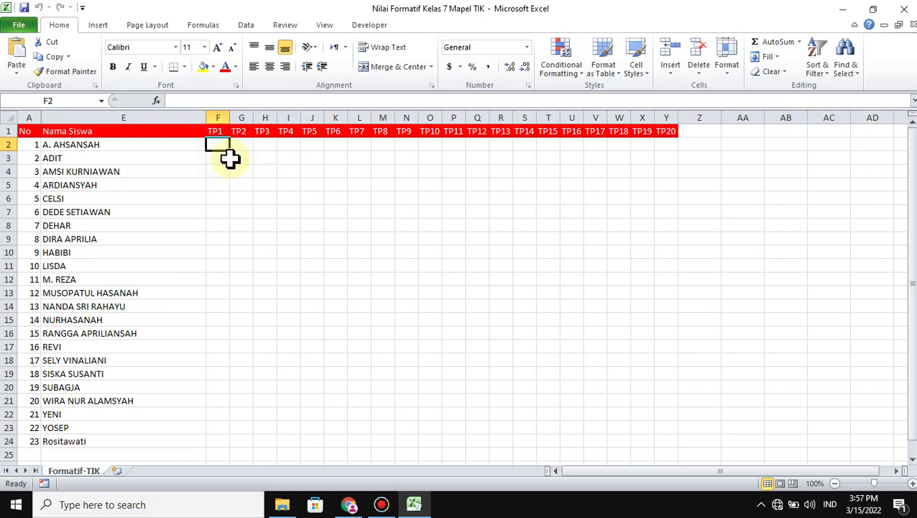
pyautogui.write('70')
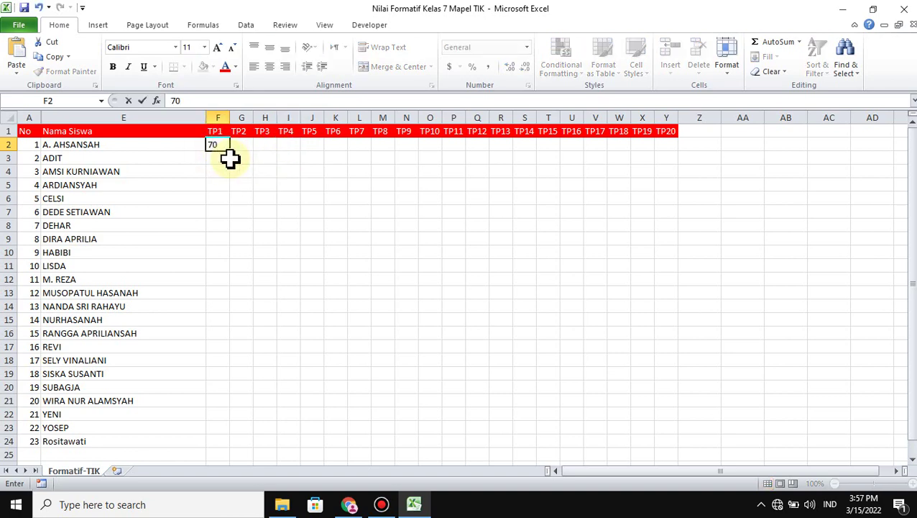
pyautogui.click(243, 144)
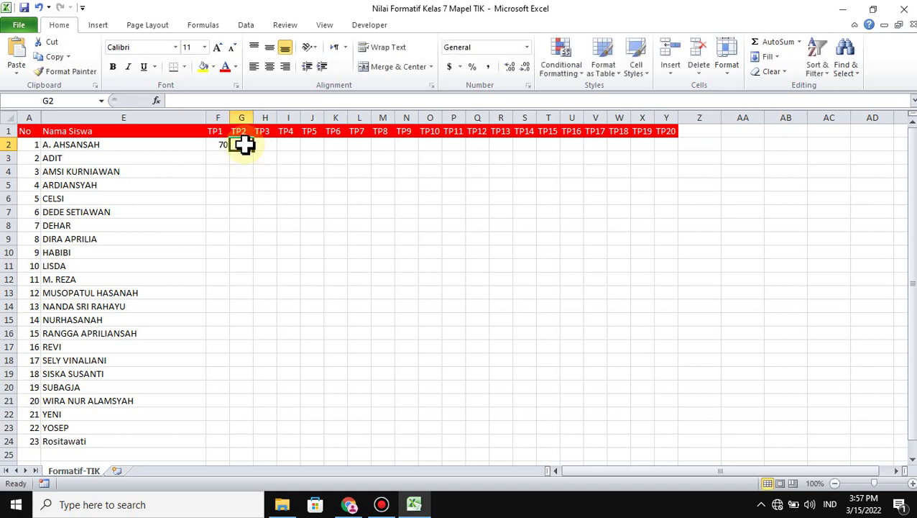
pyautogui.write('71')
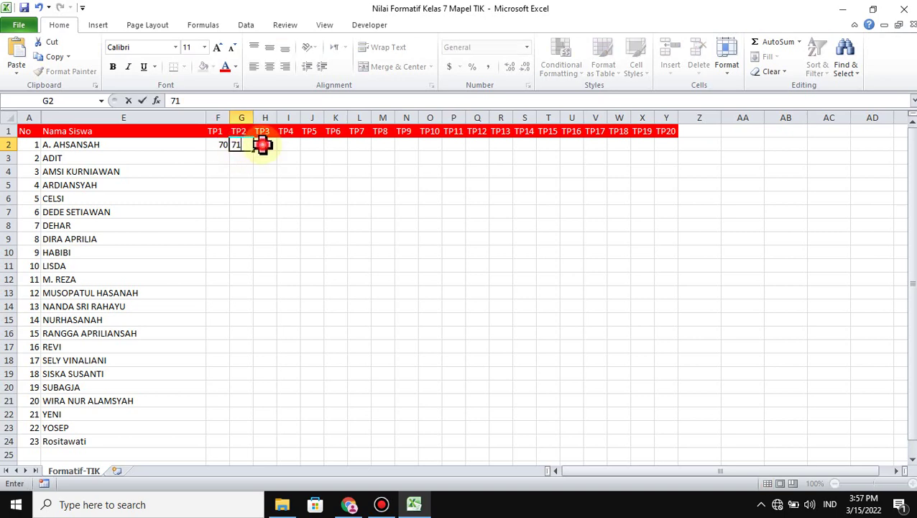
pyautogui.click(263, 145)
pyautogui.write('71')
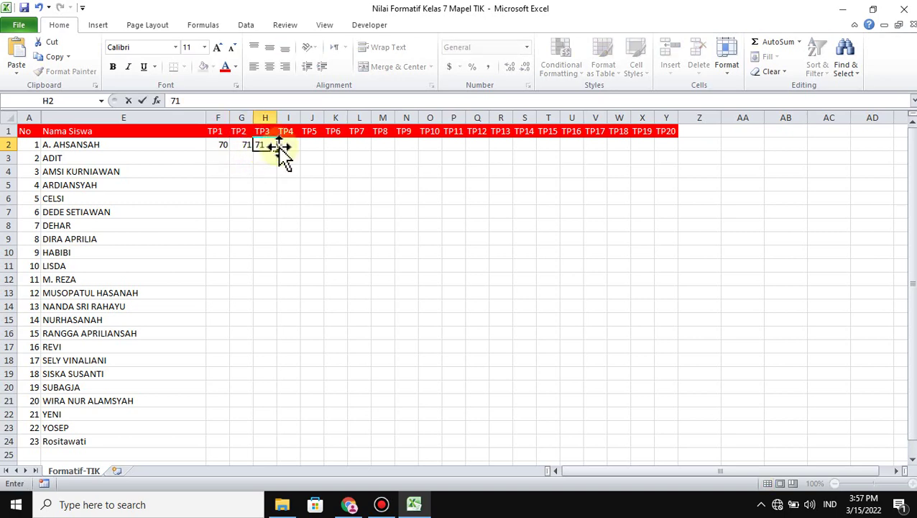
pyautogui.click(288, 146)
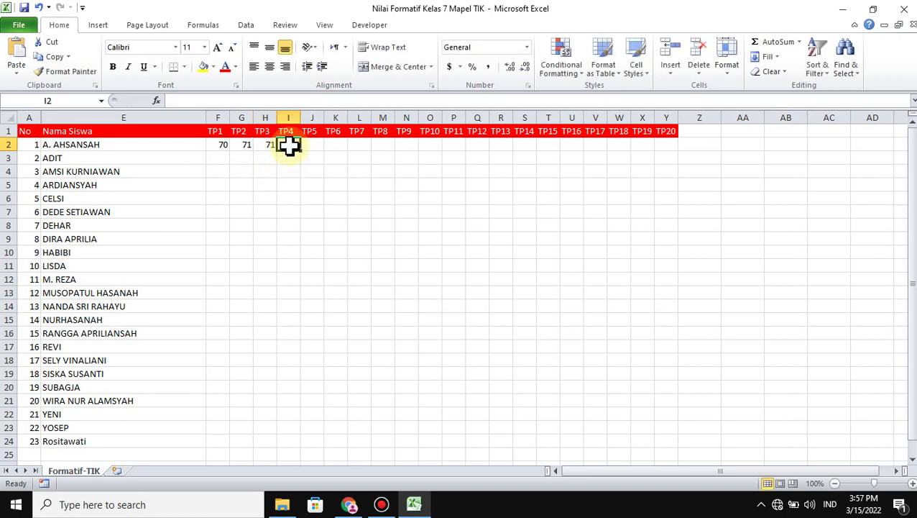
pyautogui.write('72')
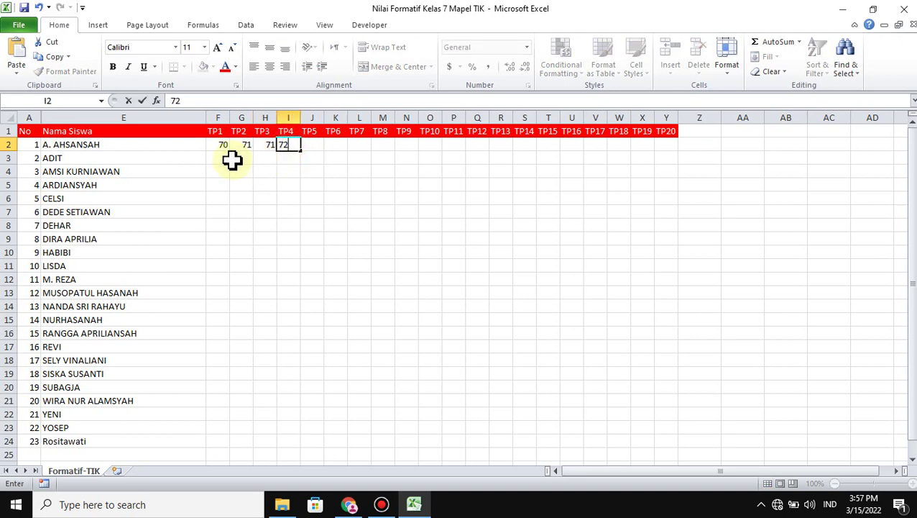
pyautogui.click(217, 144)
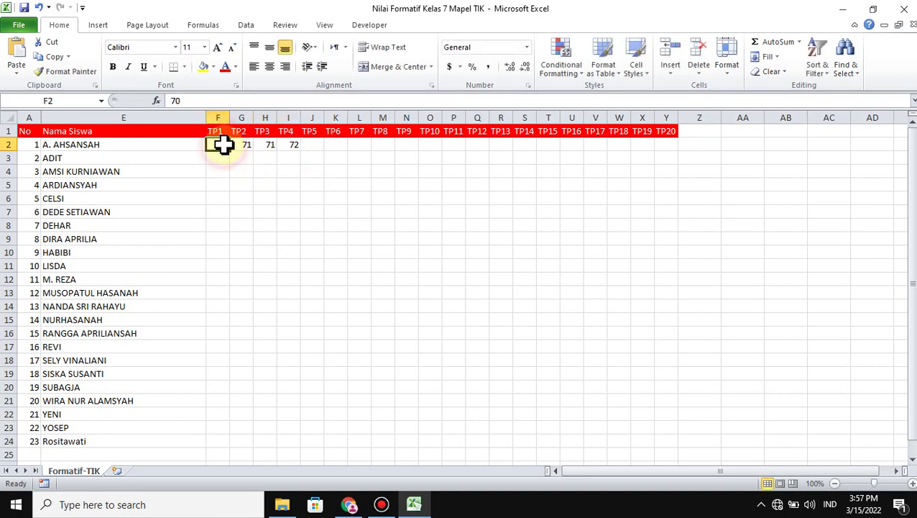
pyautogui.click(298, 147)
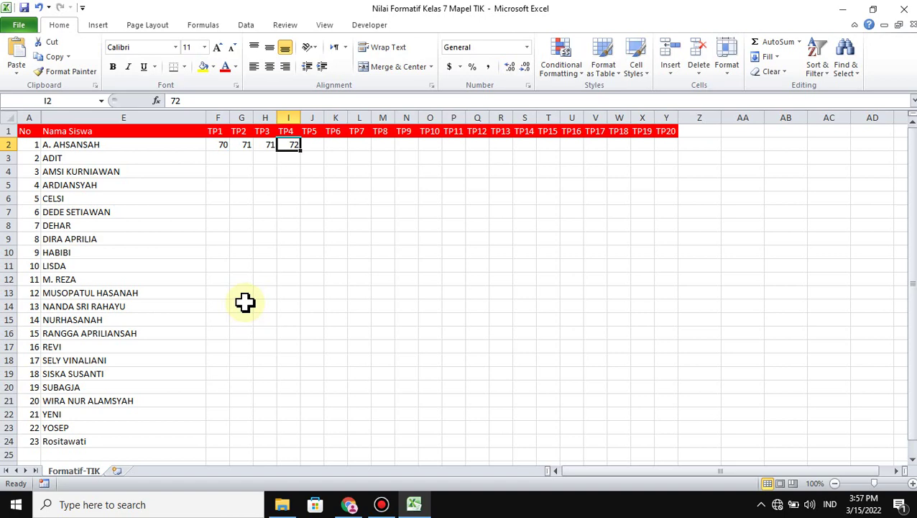
# Step: Copy the first student's TP1 to TP4 scores to all remaining students in rows 3 to 24
pyautogui.moveTo(219, 147); pyautogui.dragTo(289, 147)
pyautogui.hotkey('ctrl', 'c')
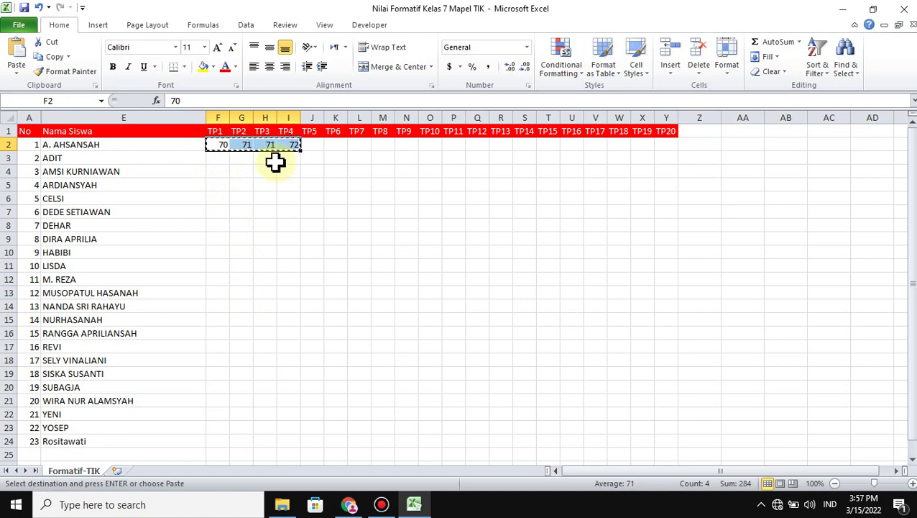
pyautogui.moveTo(221, 162); pyautogui.dragTo(219, 434)
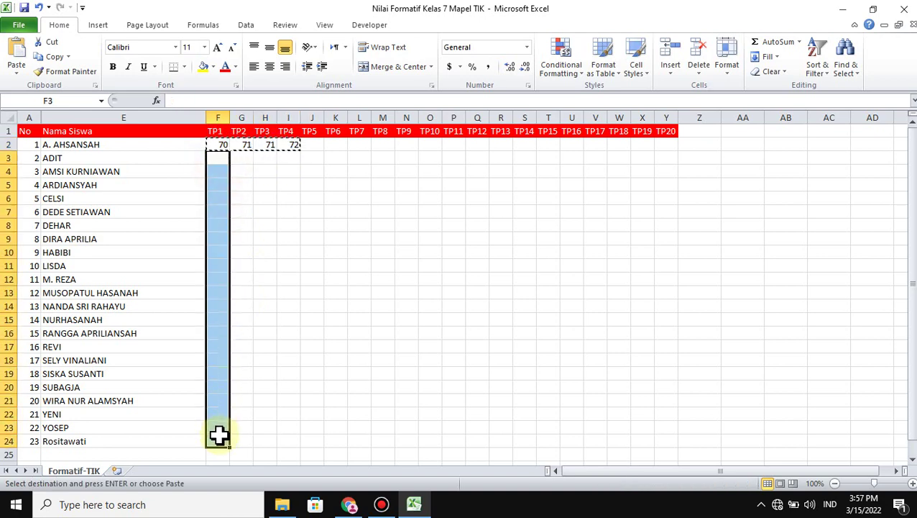
pyautogui.hotkey('ctrl', 'v')
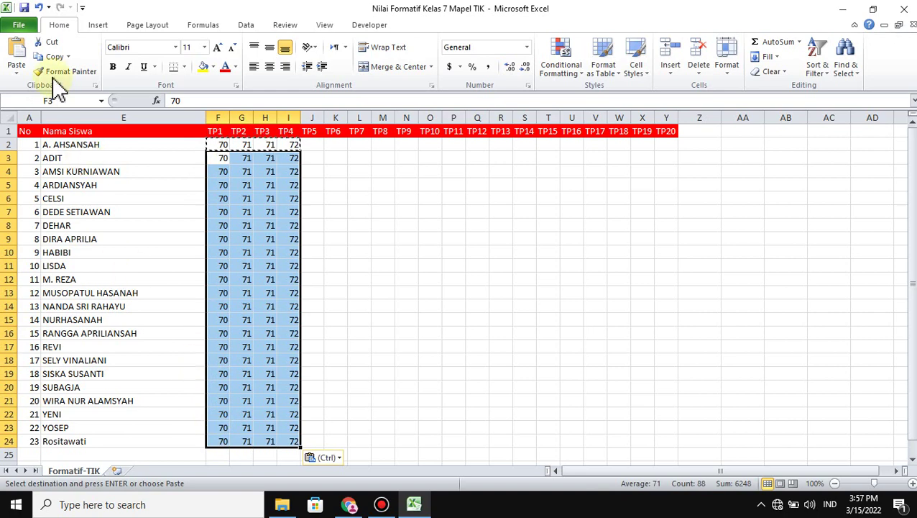
# Step: Save the completed formative score workbook and switch to the Siskolah page in Chrome
pyautogui.click(23, 7)
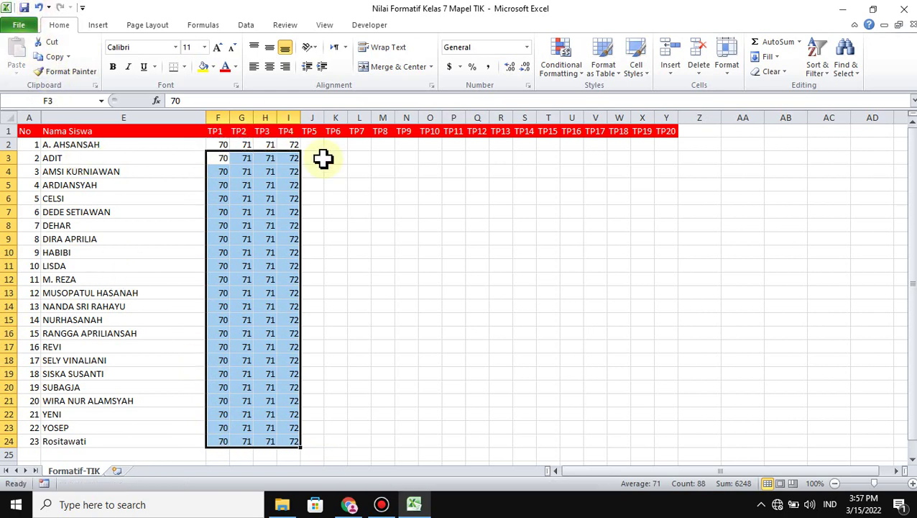
pyautogui.click(436, 292)
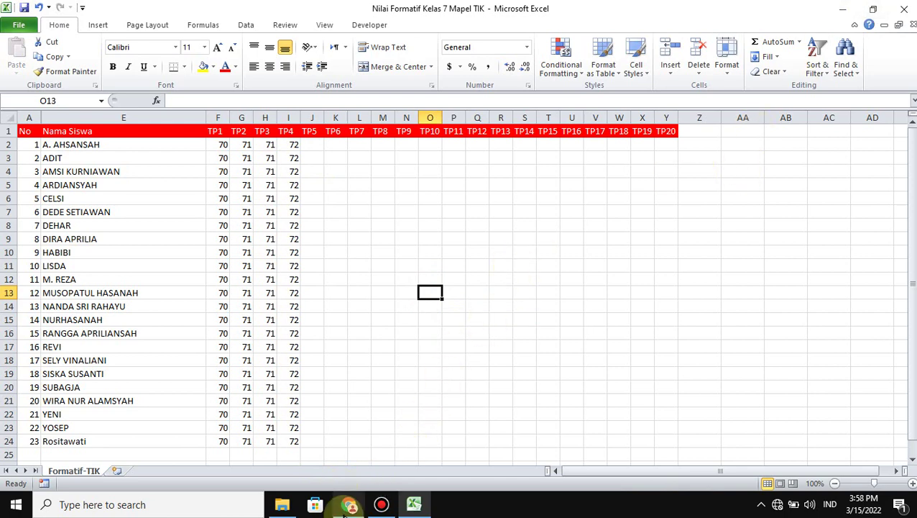
pyautogui.click(349, 504)
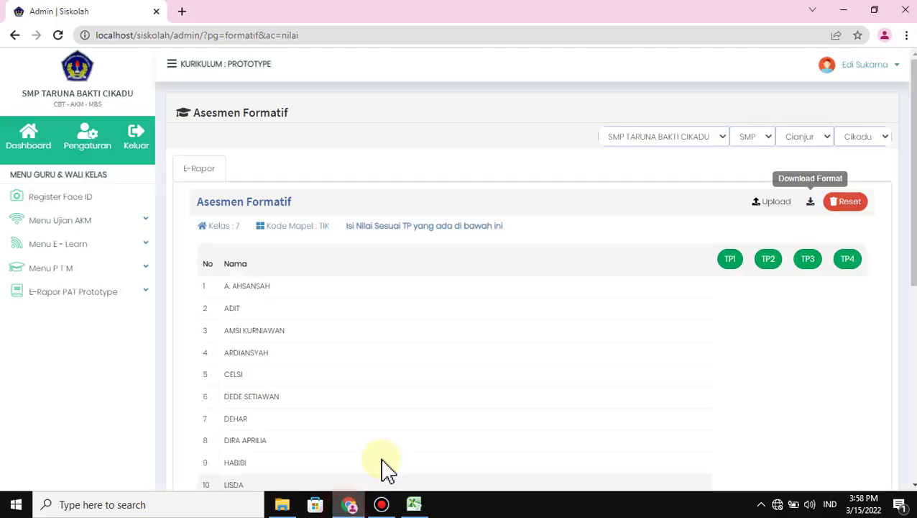
# Step: Upload Nilai Formatif Kelas 7 Mapel TIK.xlsx to the Asesmen Formatif sheet and review the imported scores
pyautogui.click(776, 203)
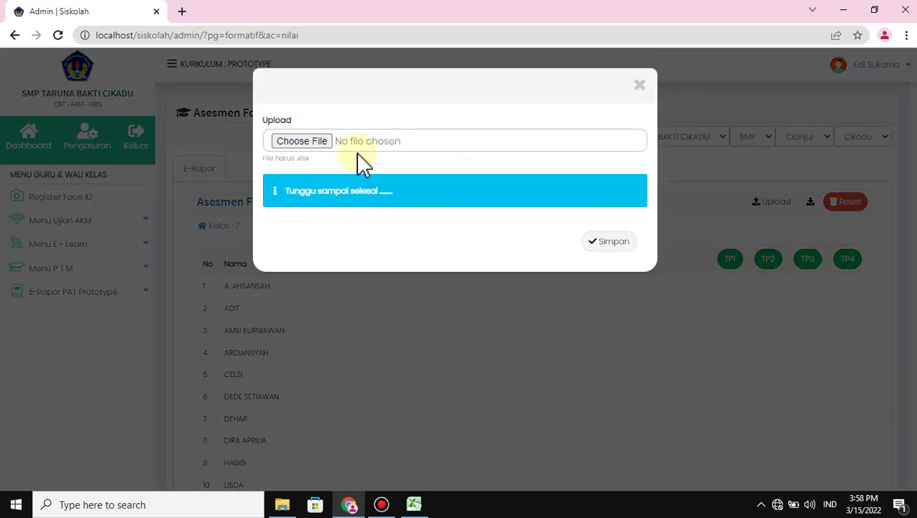
pyautogui.click(325, 144)
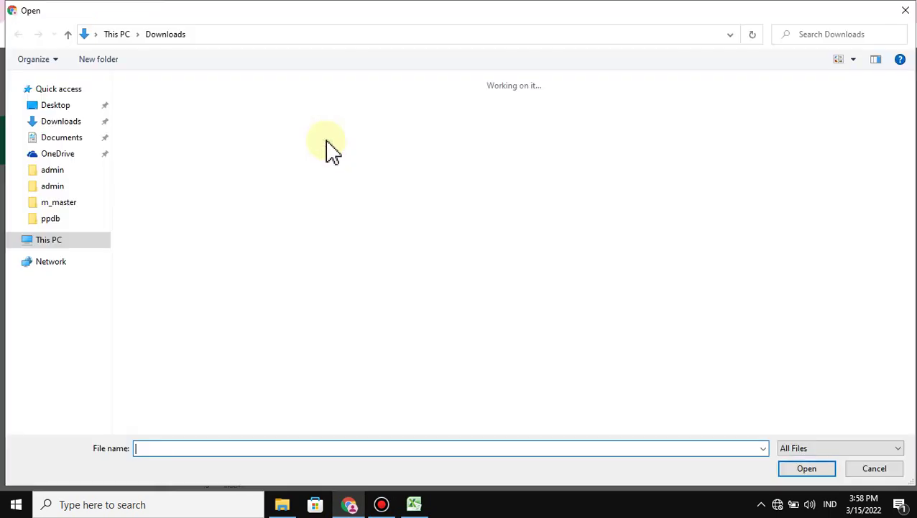
pyautogui.doubleClick(150, 115)
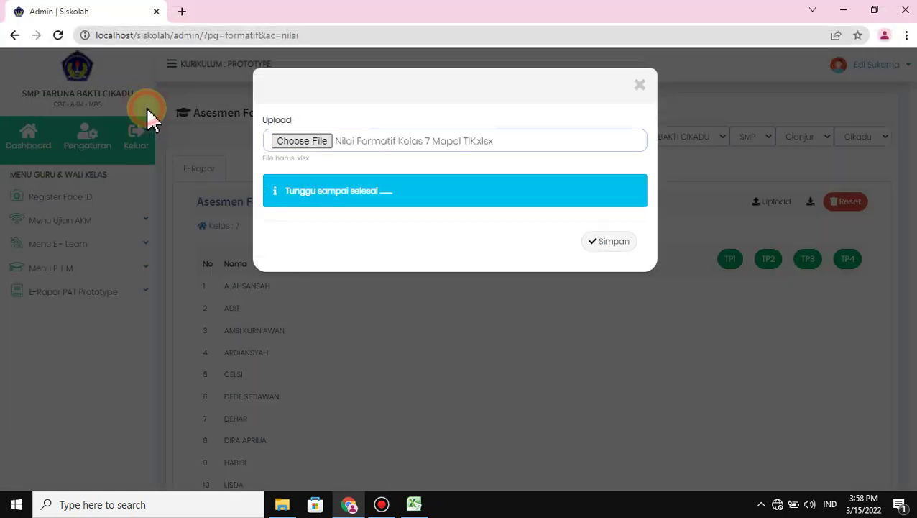
pyautogui.click(610, 241)
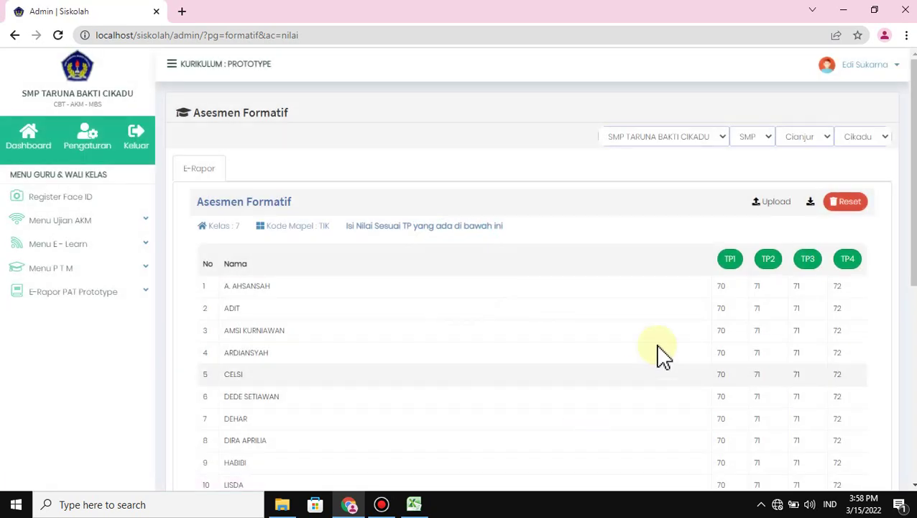
pyautogui.scroll(-2, 719, 302)
pyautogui.scroll(1, 761, 255)
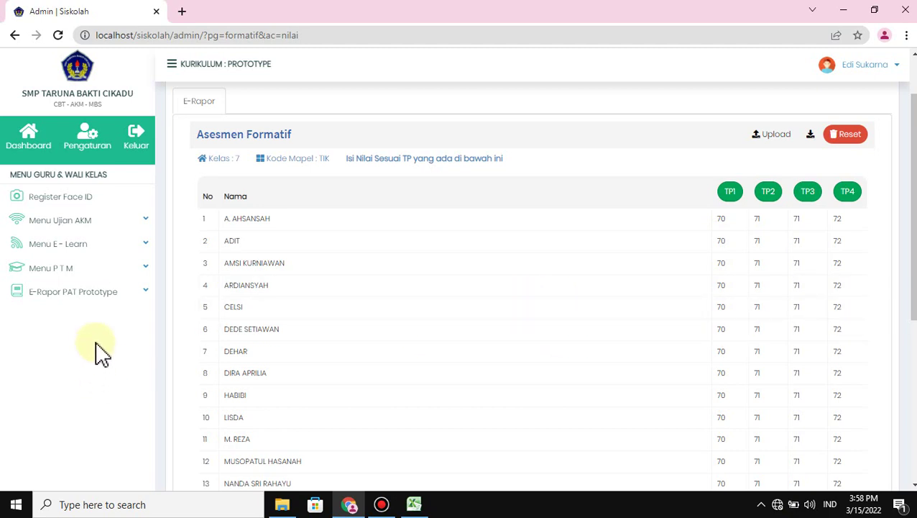
# Step: Open the E-Rapor Akhir Lingkup Materi summative score sheet for class 7, subject Tekhnologi Informasi dan Komunikasi
pyautogui.click(90, 292)
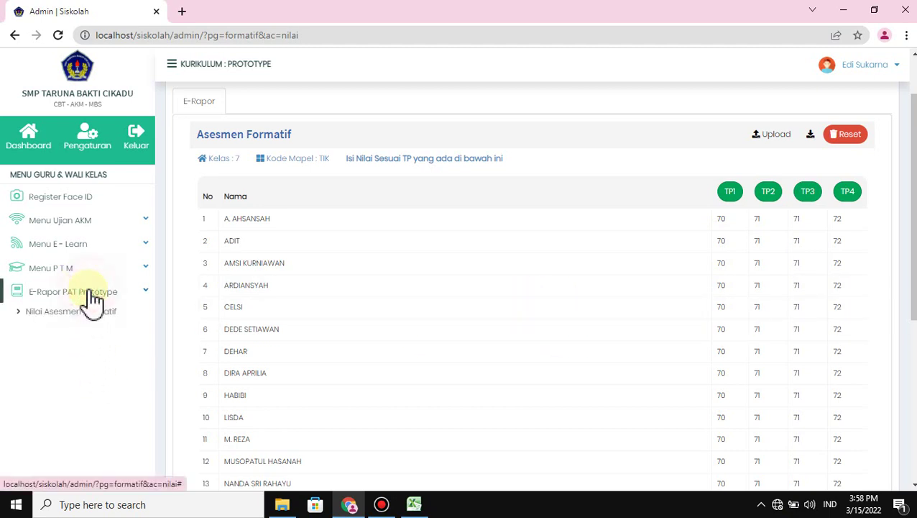
pyautogui.click(91, 346)
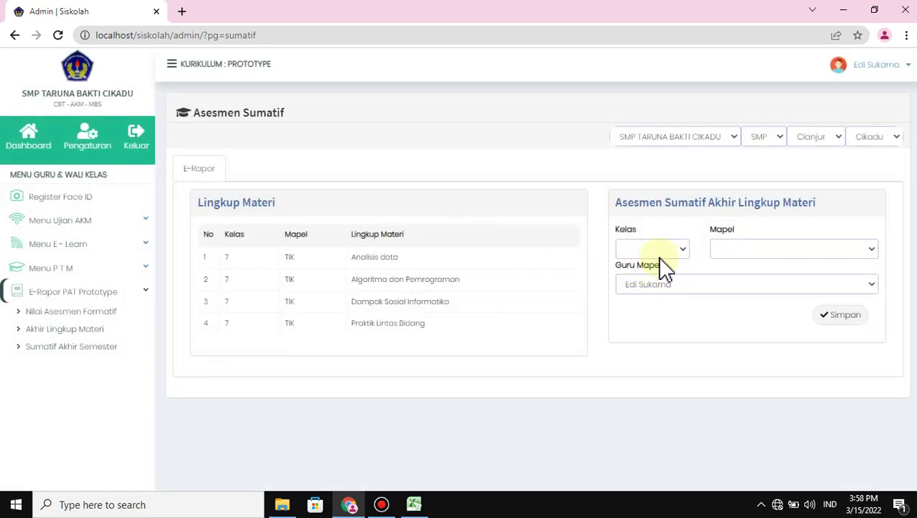
pyautogui.click(680, 252)
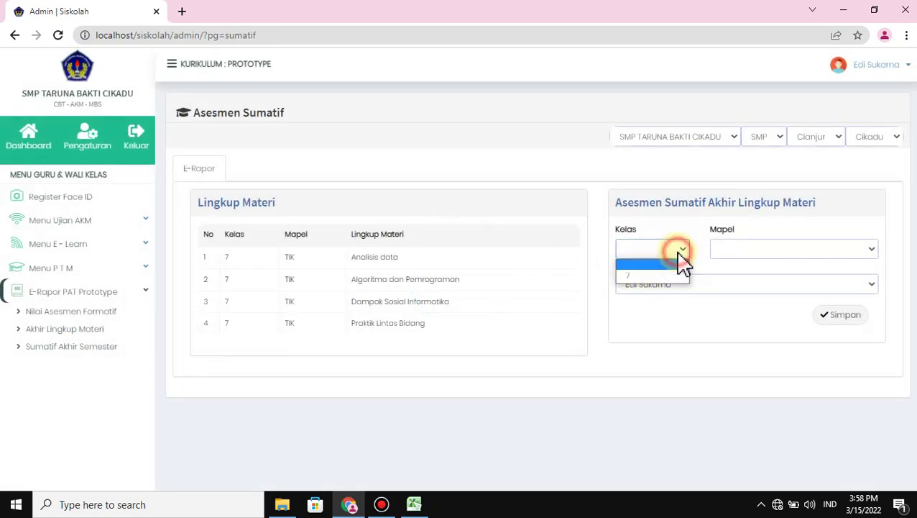
pyautogui.click(675, 276)
pyautogui.click(731, 253)
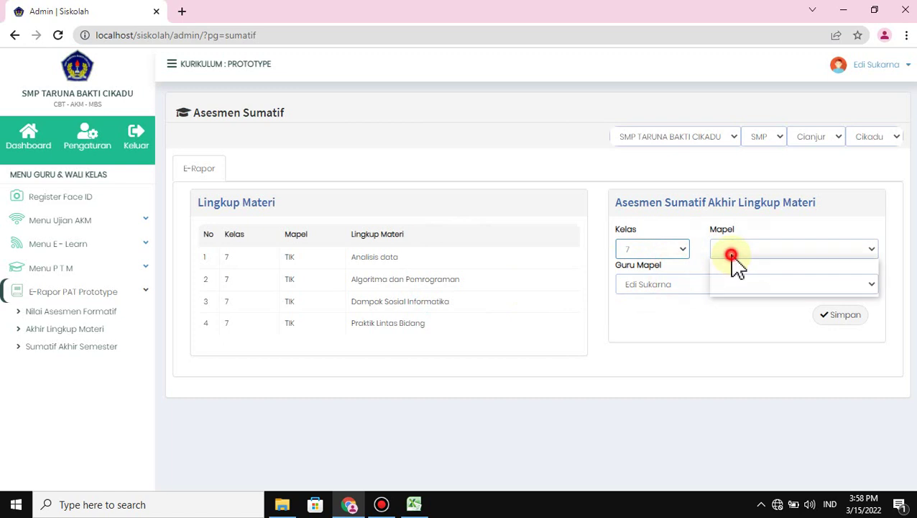
pyautogui.click(748, 288)
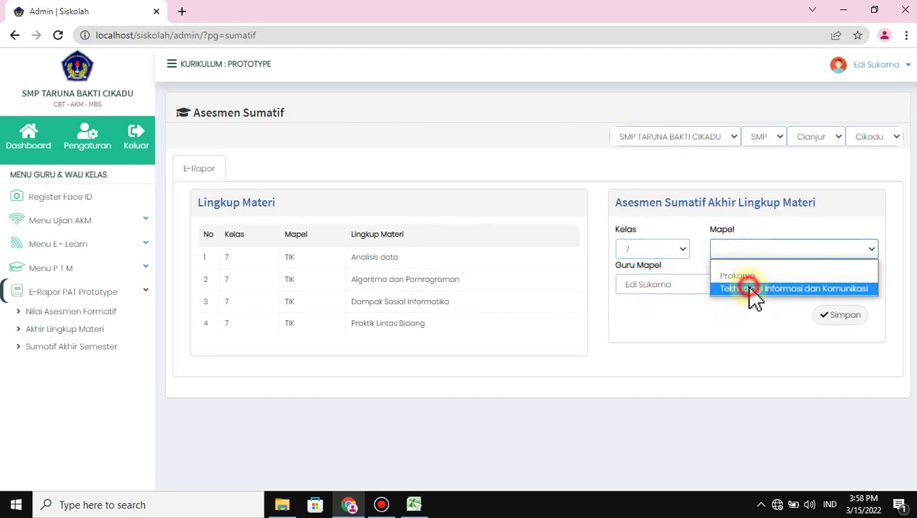
pyautogui.click(861, 319)
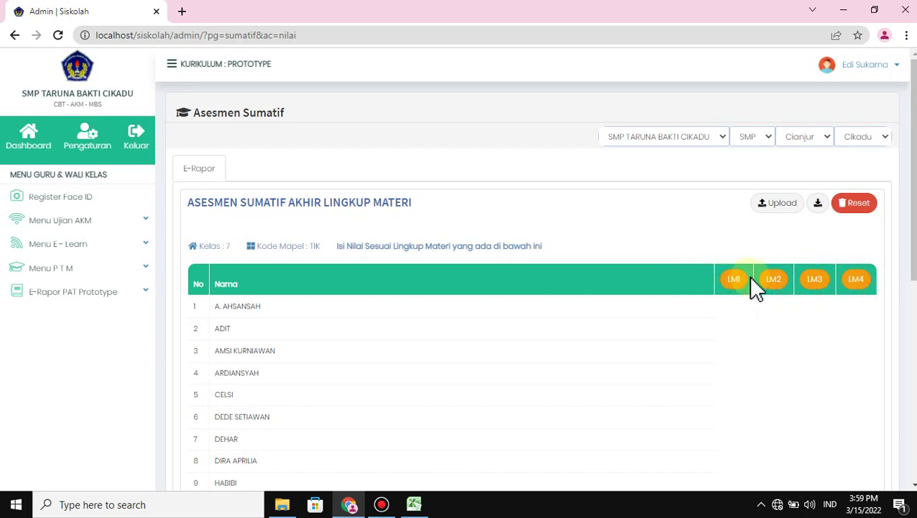
# Step: Download the Akhir Lingkup Materi summative score format for class 7 TIK and open the workbook in Excel
pyautogui.click(818, 204)
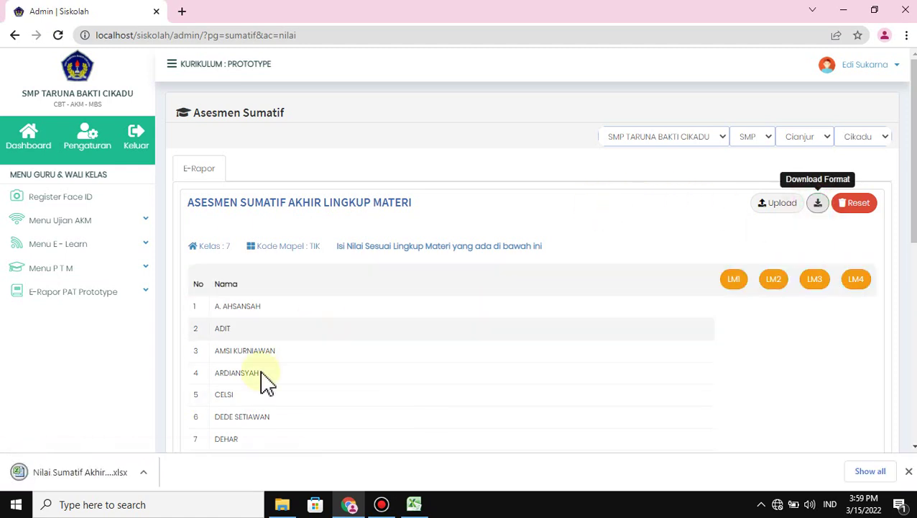
pyautogui.click(56, 473)
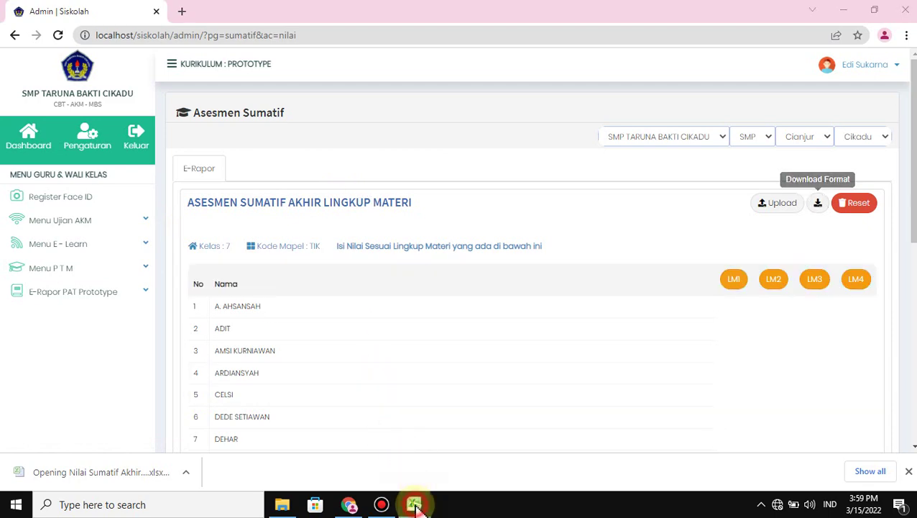
pyautogui.moveTo(415, 504)
pyautogui.click(447, 457)
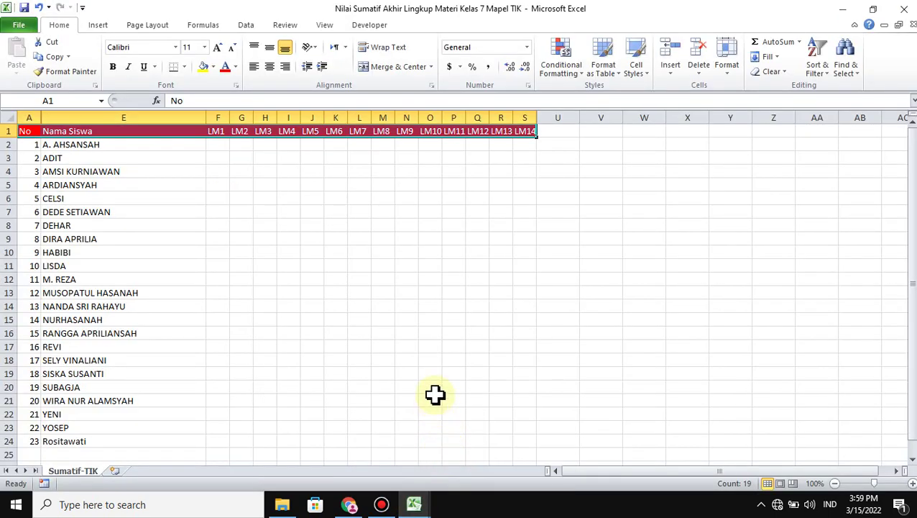
pyautogui.click(452, 348)
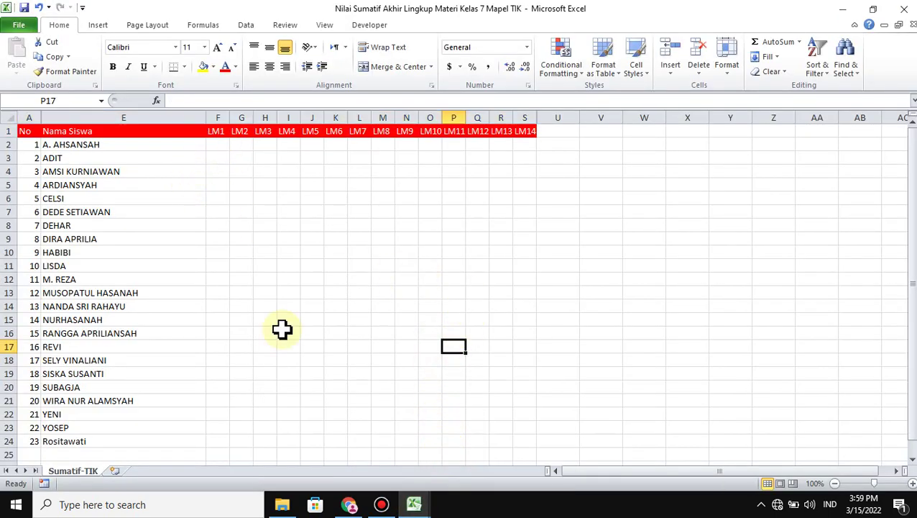
# Step: Switch to the formative score workbook and copy all students' TP1 to TP4 scores in rows 2 to 24
pyautogui.moveTo(415, 506)
pyautogui.click(401, 483)
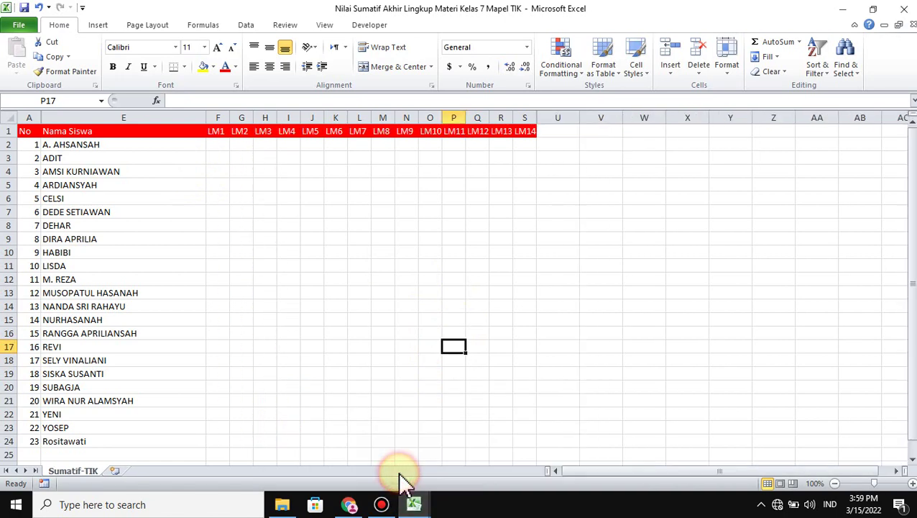
pyautogui.moveTo(218, 144); pyautogui.dragTo(289, 436)
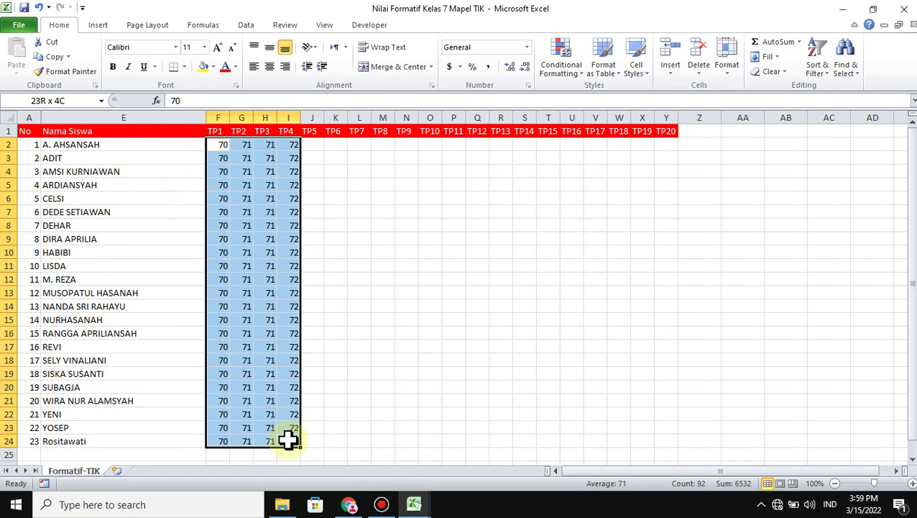
pyautogui.rightClick(274, 274)
pyautogui.click(307, 60)
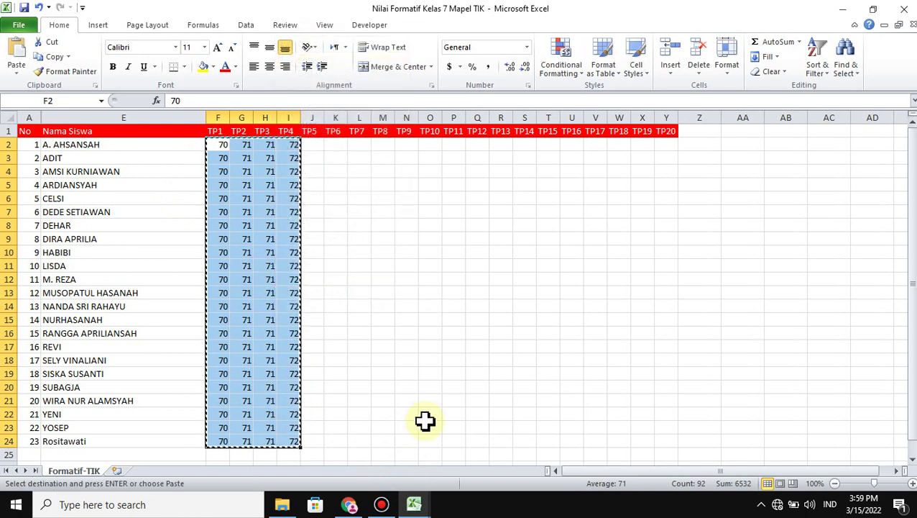
# Step: Paste the copied scores into columns LM1 to LM4 of the summative workbook, starting at cell F2
pyautogui.moveTo(414, 506)
pyautogui.click(452, 464)
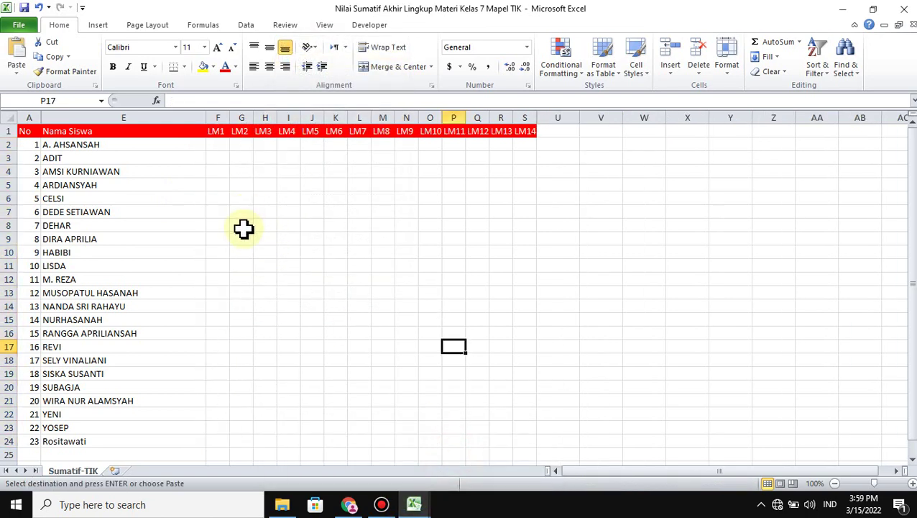
pyautogui.click(214, 144)
pyautogui.rightClick(214, 144)
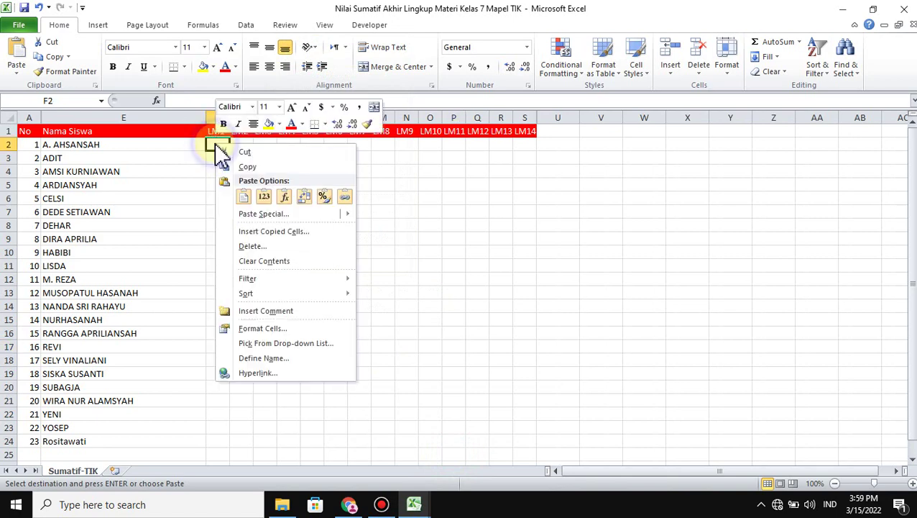
pyautogui.click(243, 197)
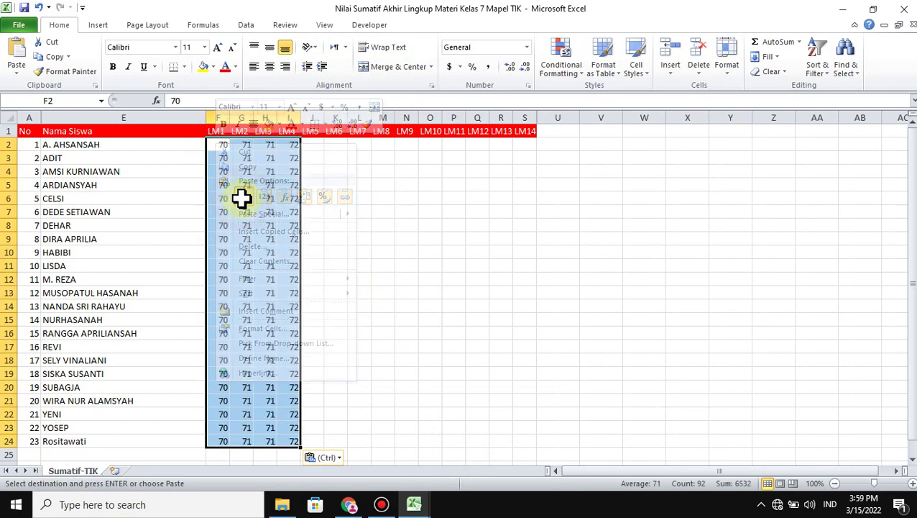
pyautogui.click(404, 251)
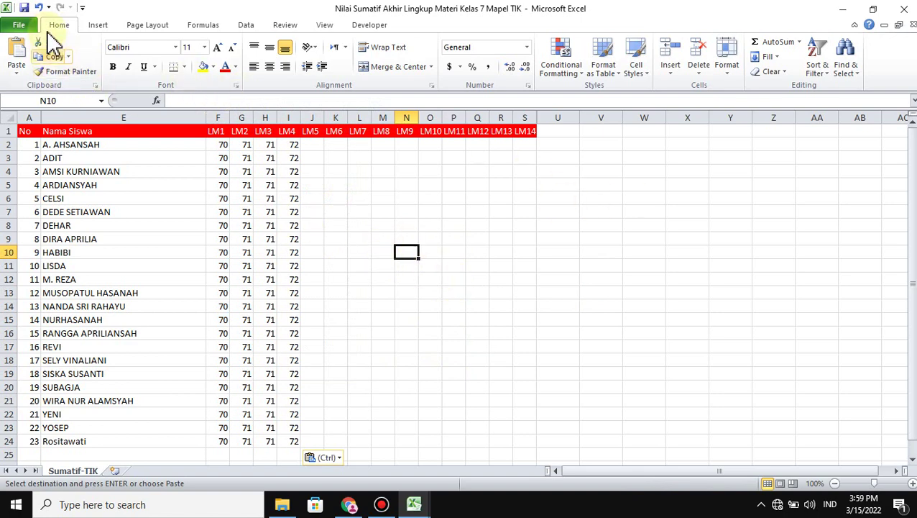
# Step: Save the summative score workbook, close it, and close Excel with the formative workbook
pyautogui.click(24, 8)
pyautogui.click(912, 24)
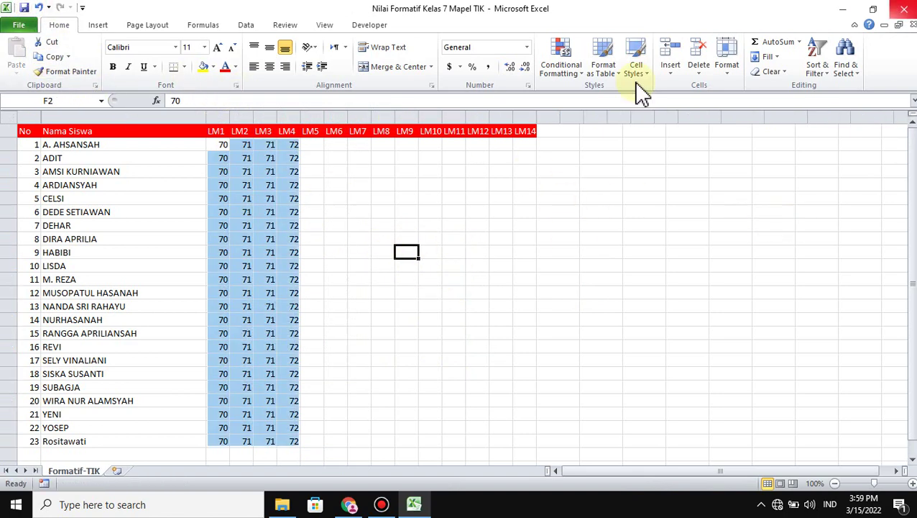
pyautogui.click(904, 9)
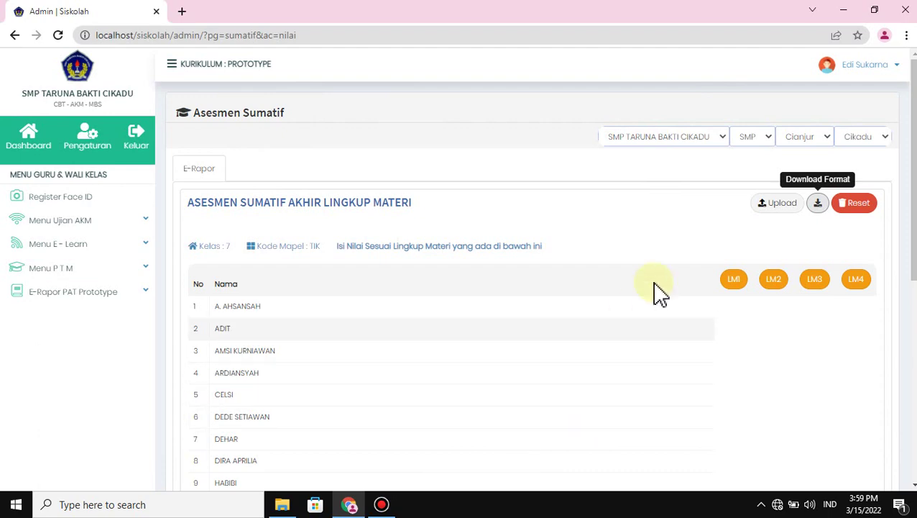
# Step: Upload Nilai Sumatif Akhir Lingkup Materi Kelas 7 Mapel TIK.xlsx to the Asesmen Sumatif Akhir Lingkup Materi sheet
pyautogui.click(769, 205)
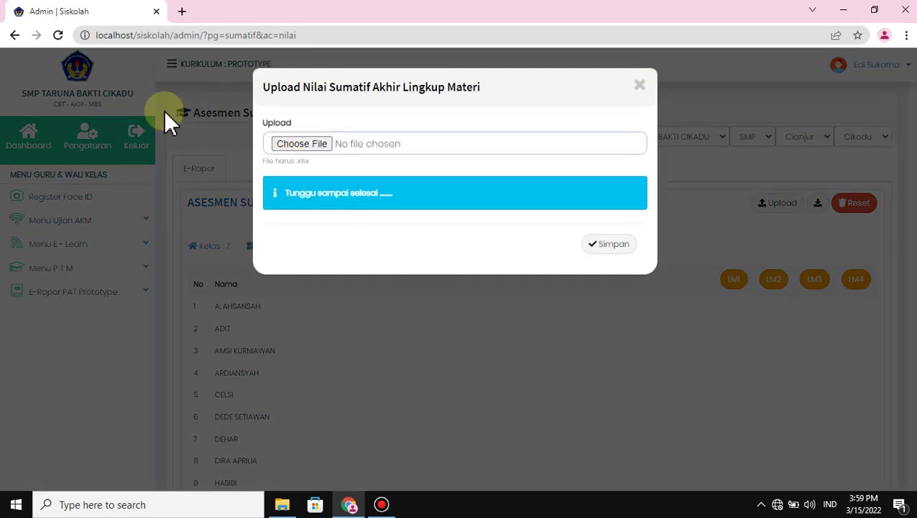
pyautogui.click(308, 146)
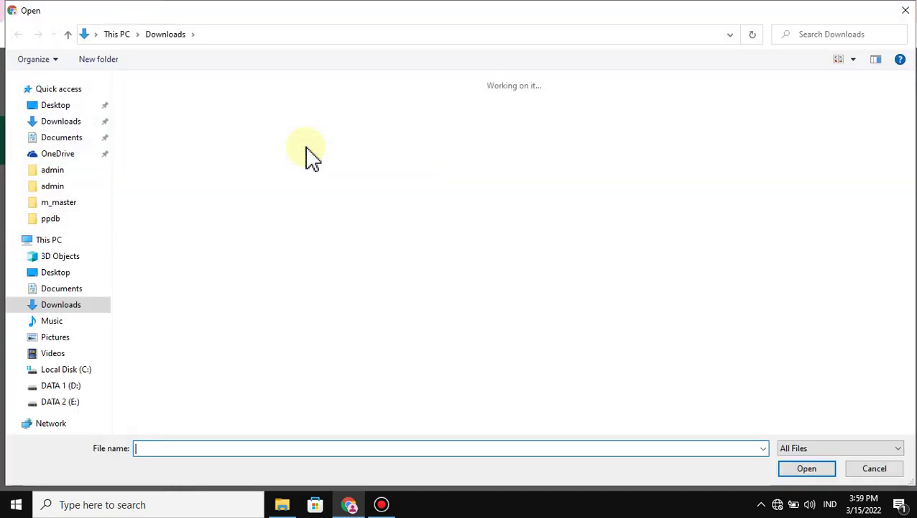
pyautogui.click(138, 126)
pyautogui.doubleClick(138, 125)
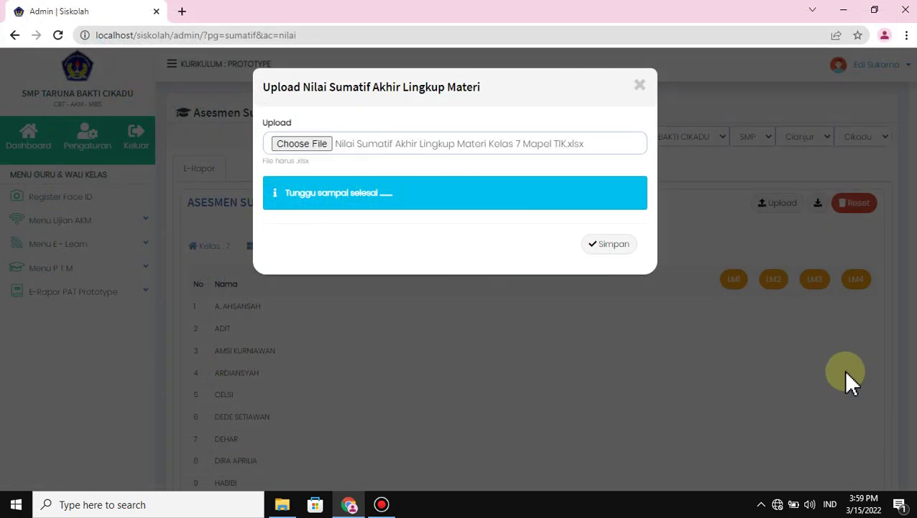
pyautogui.click(609, 245)
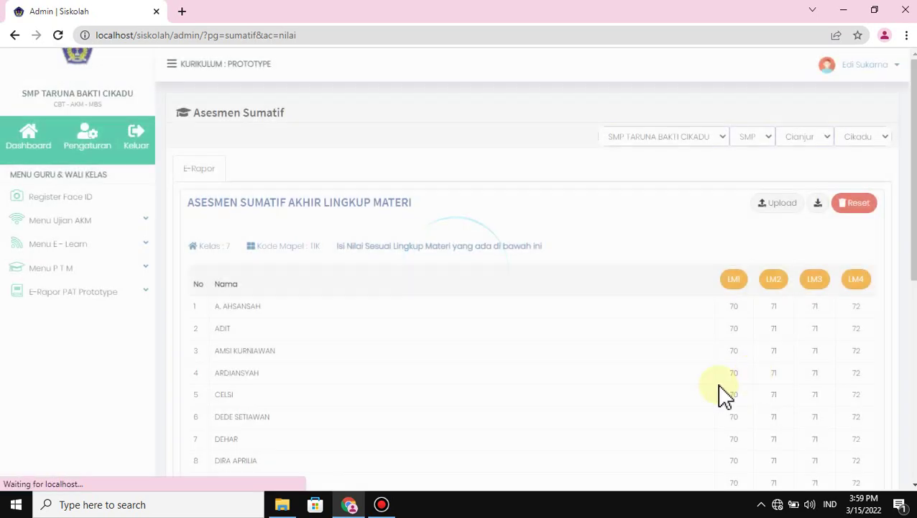
# Step: Open the Sumatif Akhir Semester score sheet for class 7 and the subject Tekhnologi Informasi dan Komunikasi
pyautogui.click(81, 296)
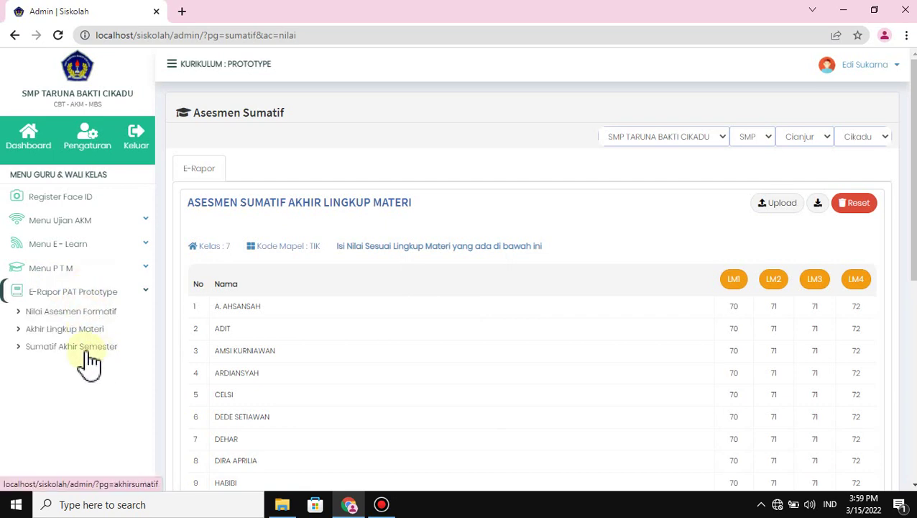
pyautogui.click(87, 352)
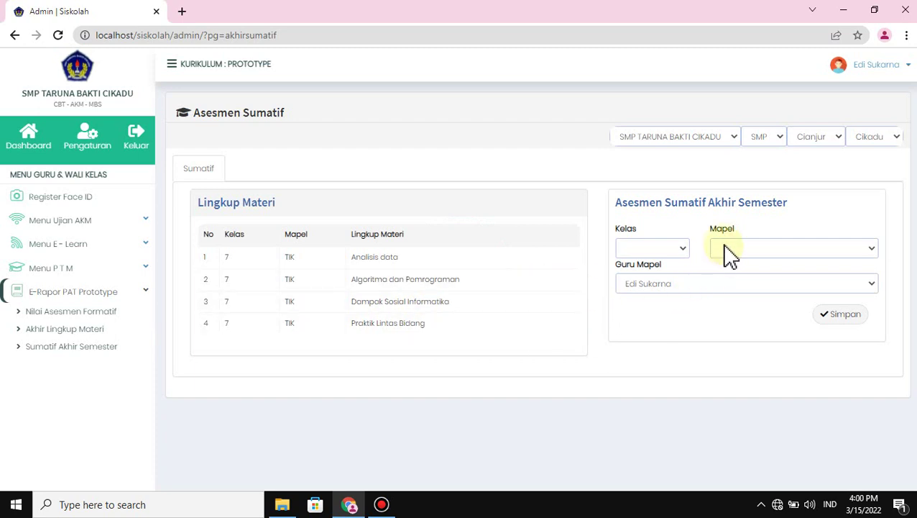
pyautogui.click(684, 253)
pyautogui.click(681, 276)
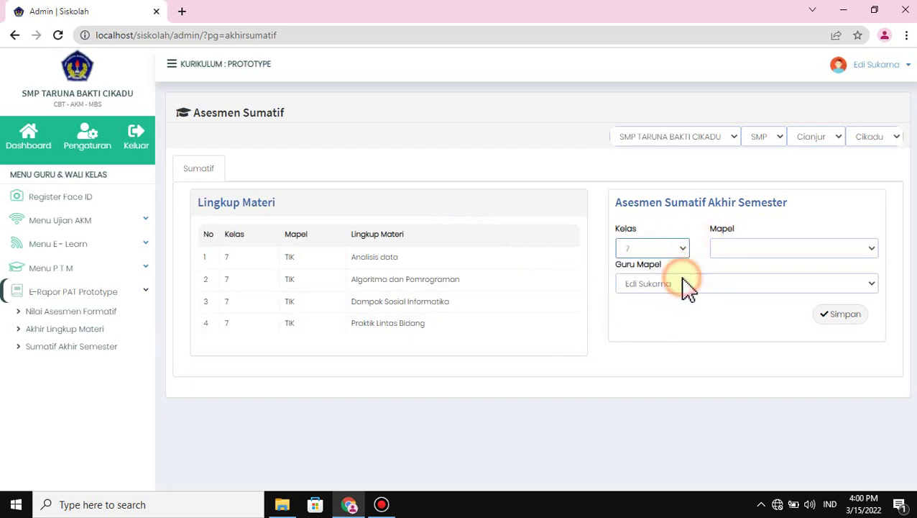
pyautogui.click(752, 251)
pyautogui.click(786, 289)
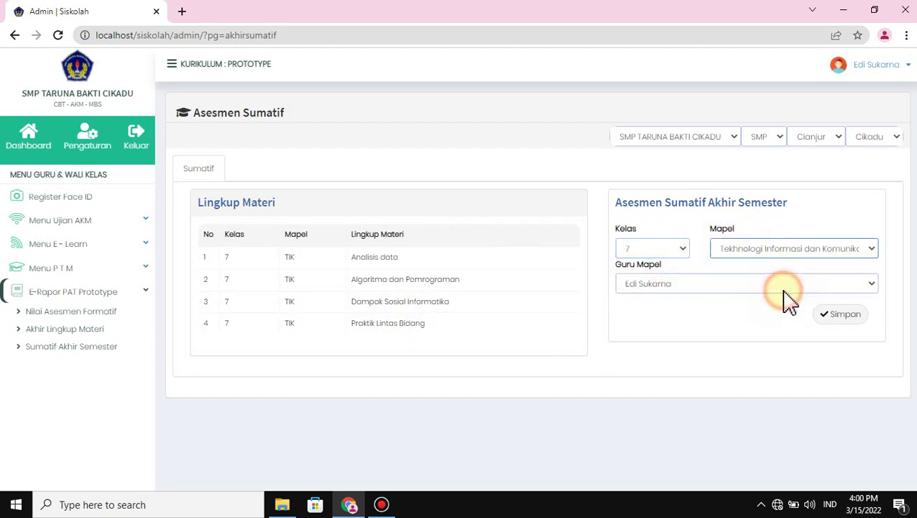
pyautogui.click(842, 317)
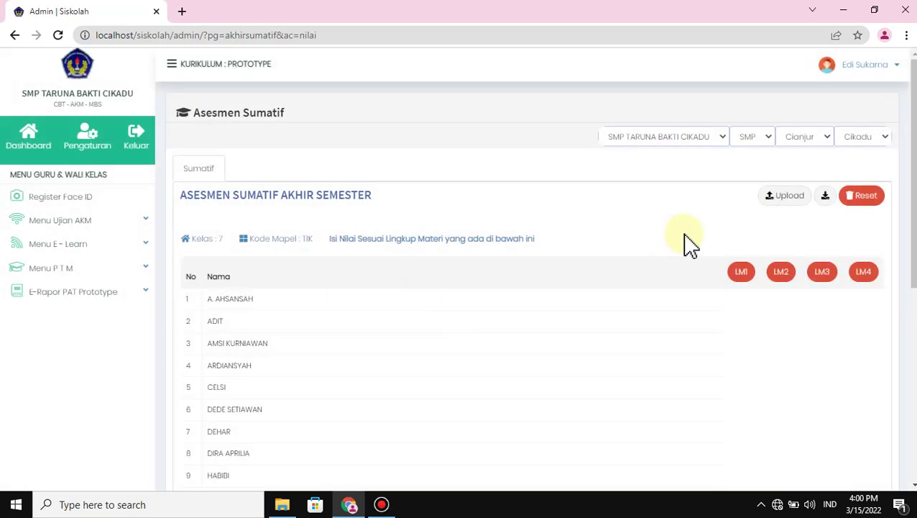
# Step: Download the Excel format for the end-of-semester summative scores and open it in Excel
pyautogui.click(825, 196)
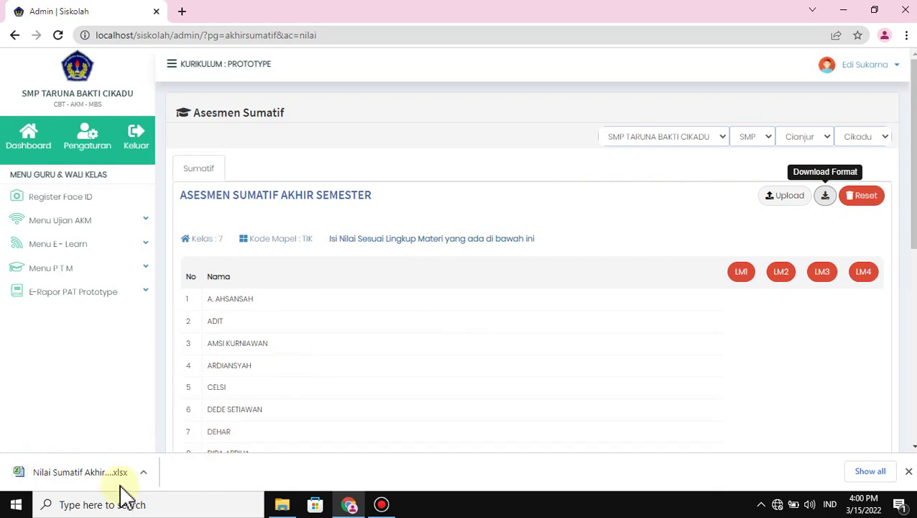
pyautogui.click(78, 476)
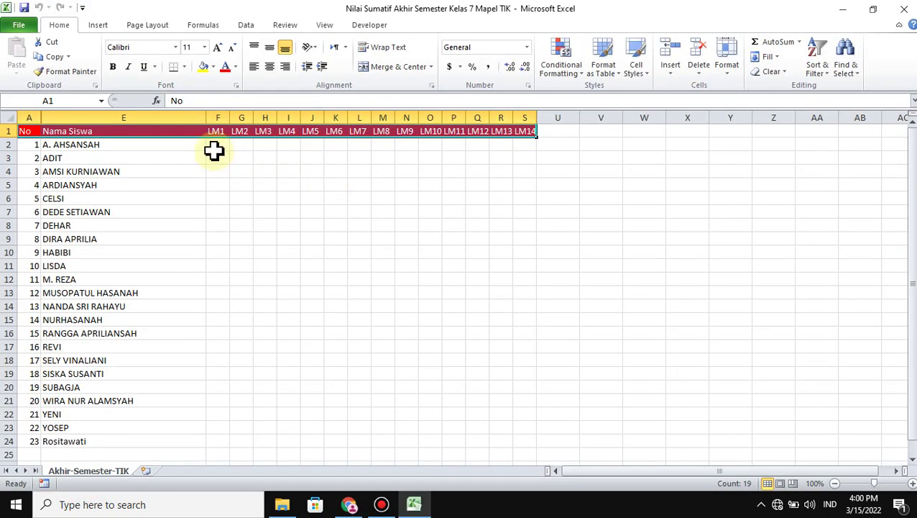
# Step: Enter a score of 70 in each of LM1 to LM4 for the first student, in cells F2 to I2
pyautogui.click(218, 143)
pyautogui.rightClick(217, 143)
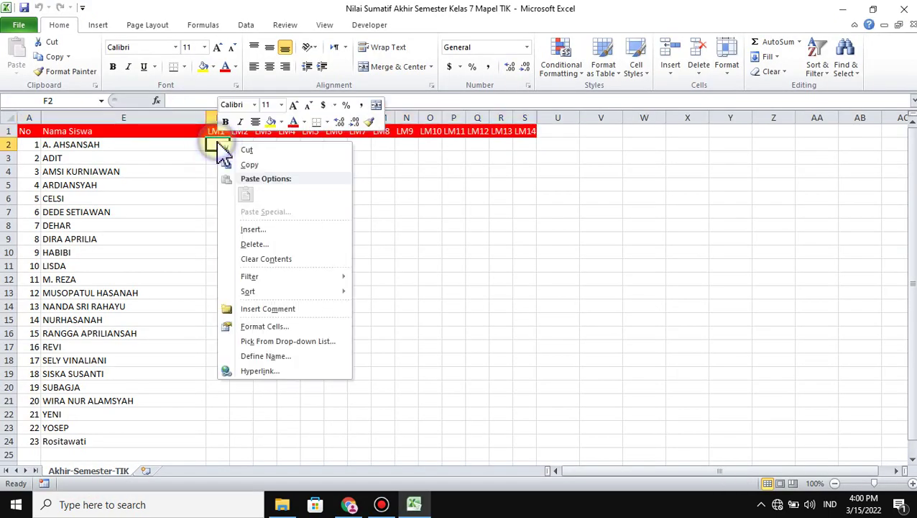
pyautogui.click(546, 245)
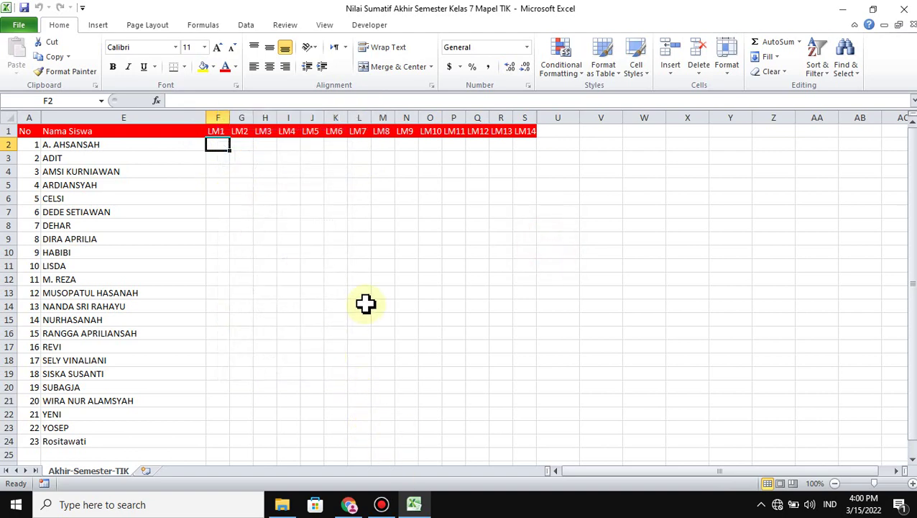
pyautogui.write('70')
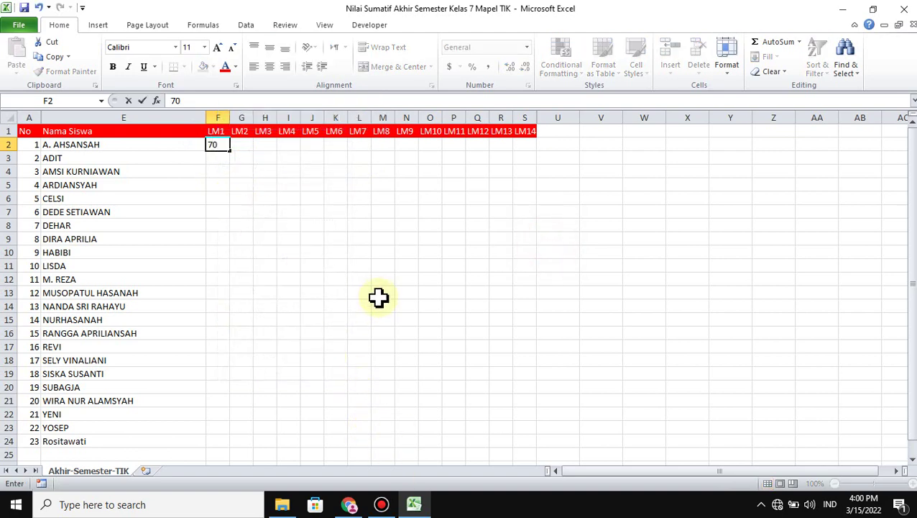
pyautogui.press('Tab')
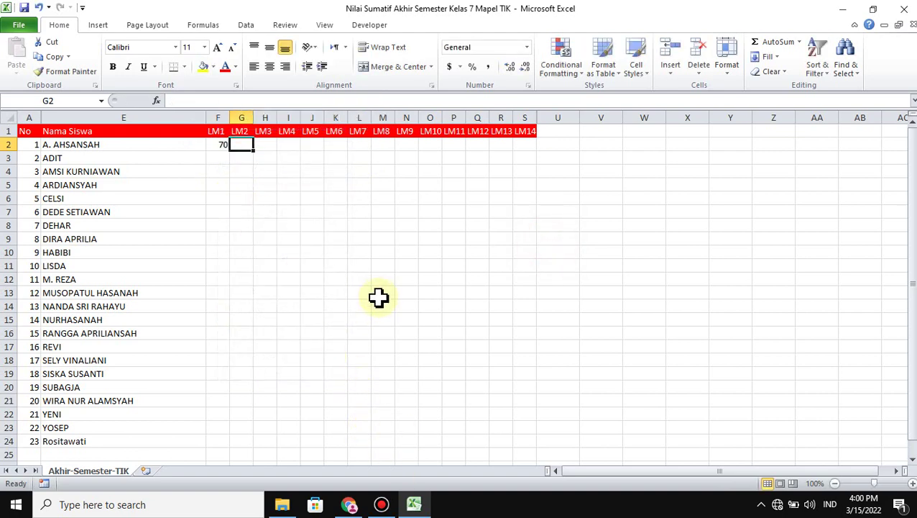
pyautogui.write('70')
pyautogui.press('Tab')
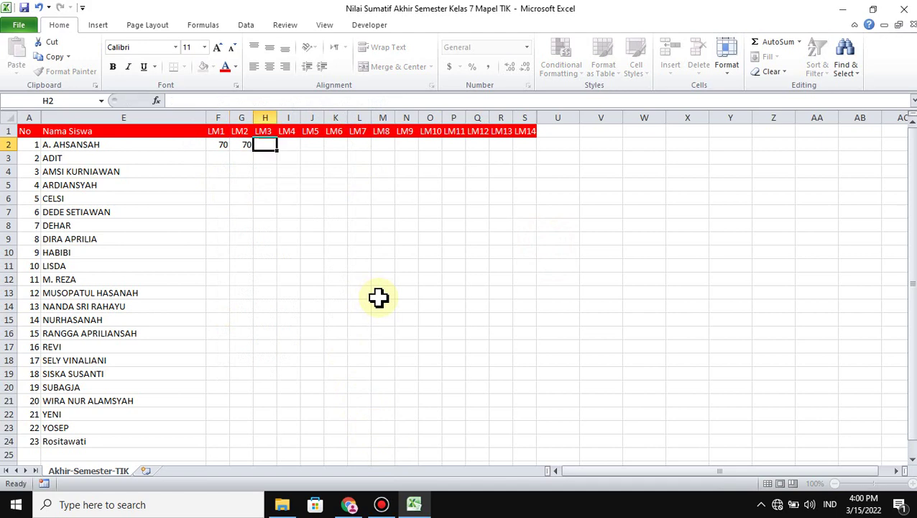
pyautogui.write('70')
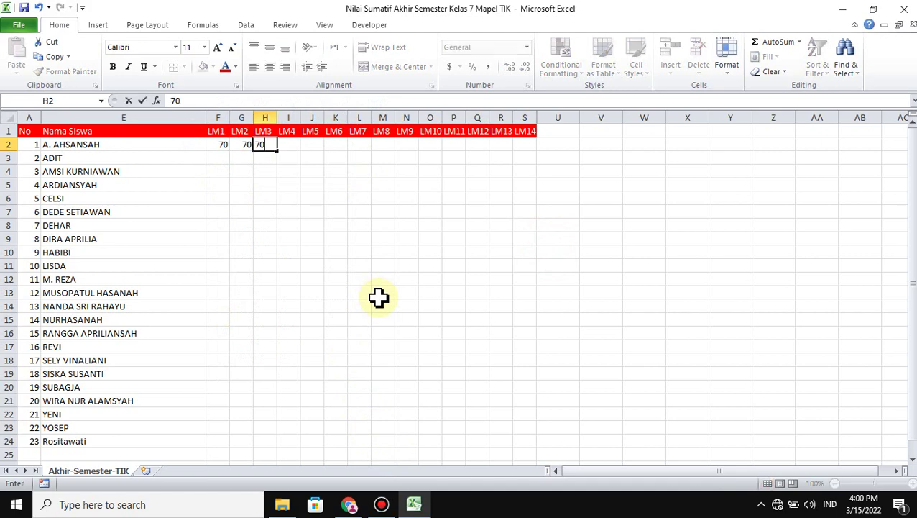
pyautogui.press('Tab')
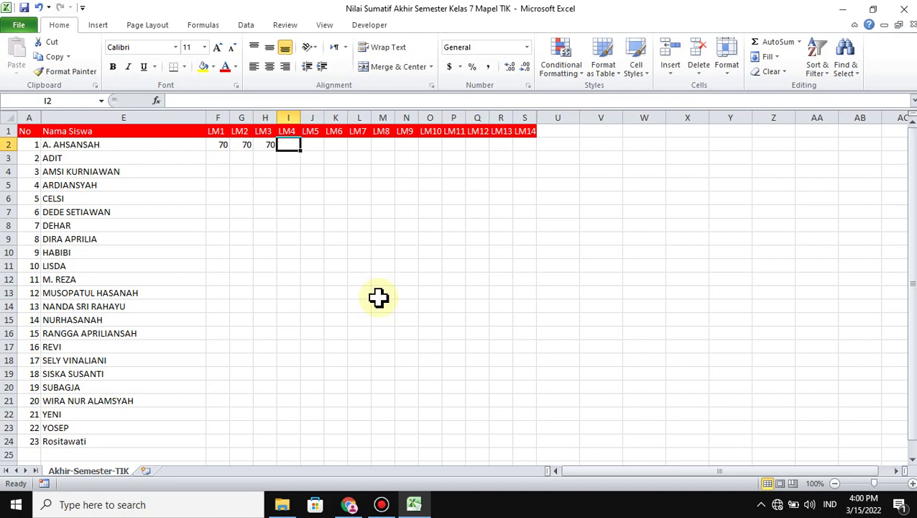
pyautogui.write('70')
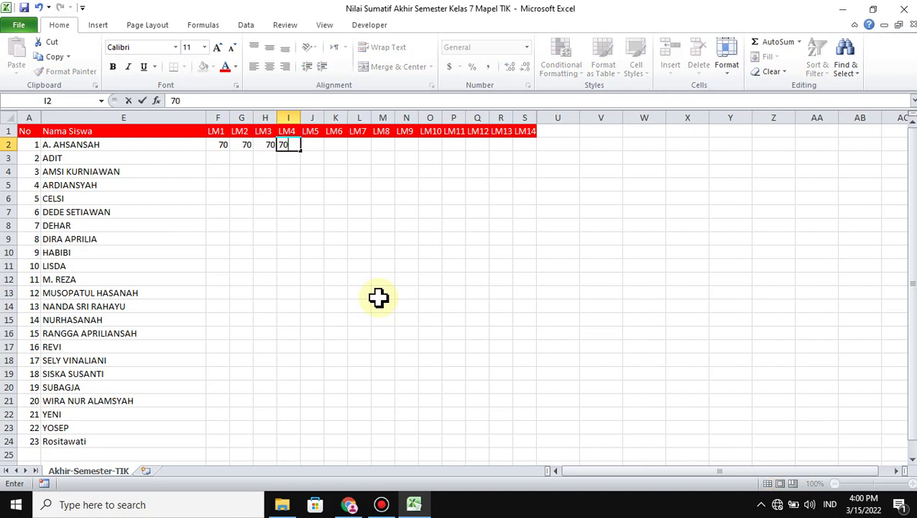
pyautogui.click(417, 243)
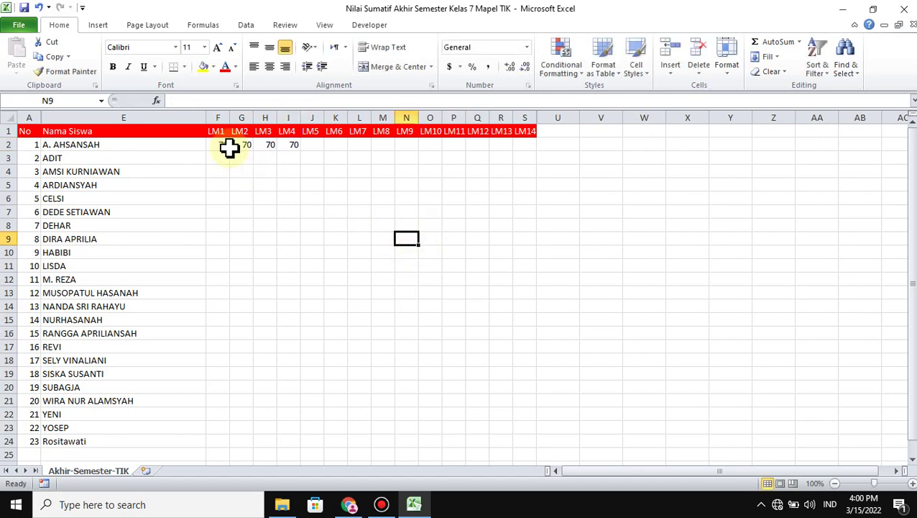
# Step: Copy the first student's LM1 to LM4 scores to all other students in rows 3 to 24, and save and close the workbook
pyautogui.moveTo(218, 144); pyautogui.dragTo(283, 147)
pyautogui.hotkey('ctrl', 'c')
pyautogui.moveTo(217, 159); pyautogui.dragTo(215, 431)
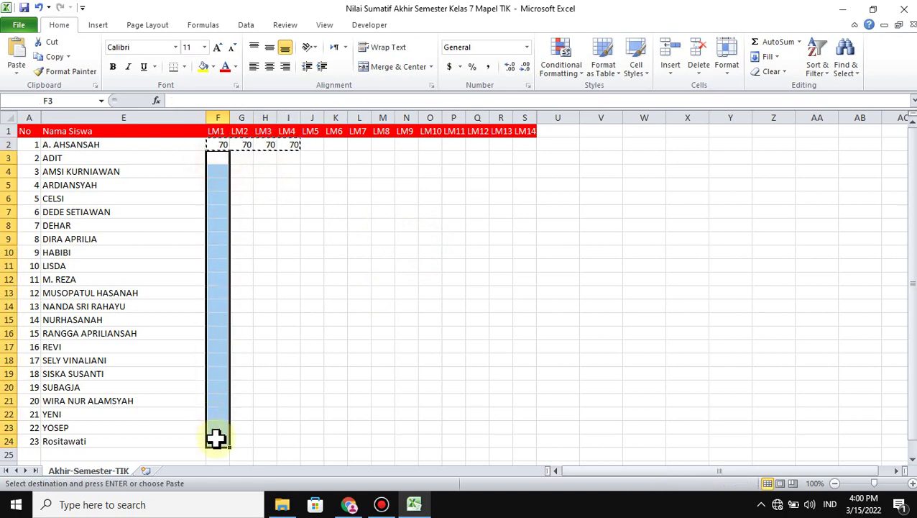
pyautogui.hotkey('ctrl', 'v')
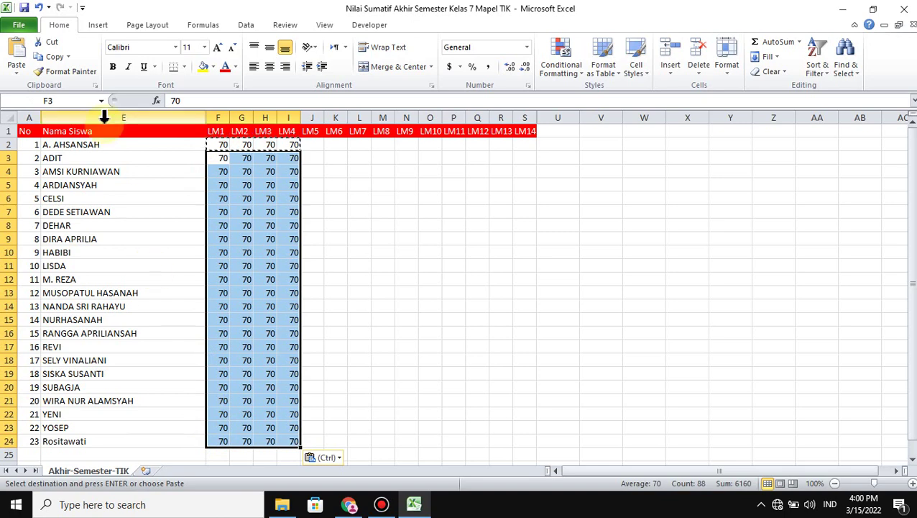
pyautogui.press('Escape')
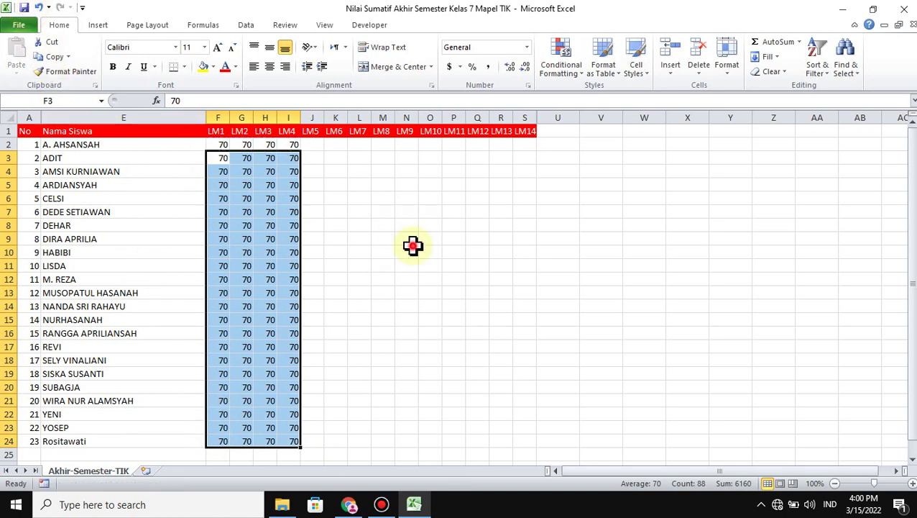
pyautogui.click(413, 248)
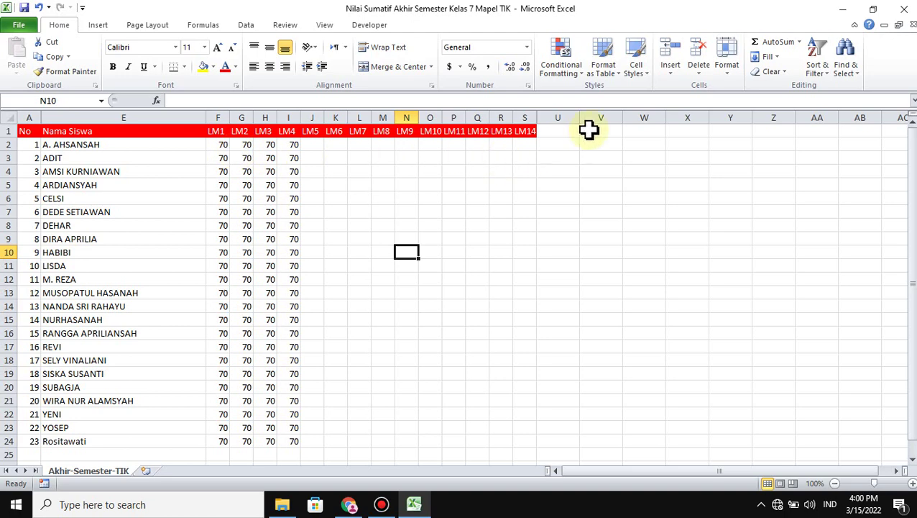
pyautogui.click(903, 9)
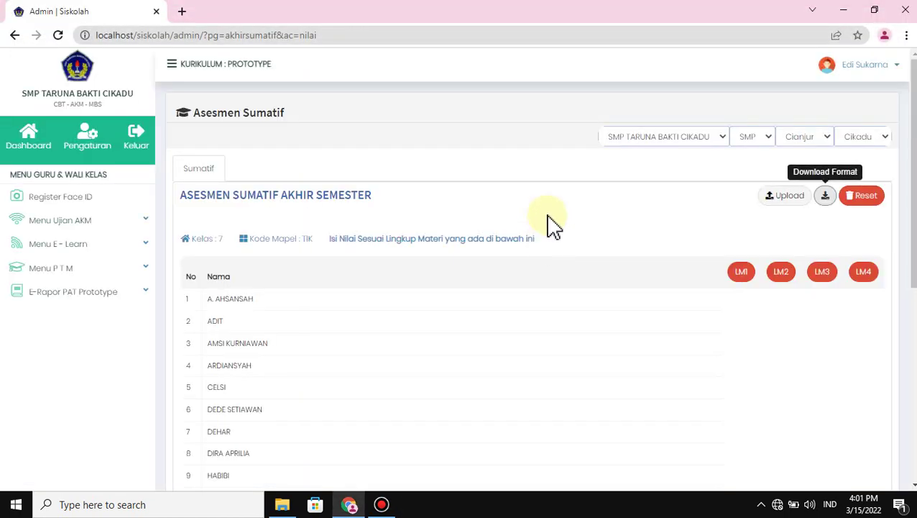
# Step: Upload Nilai Sumatif Akhir Semester Kelas 7 Mapel TIK.xlsx to the Asesmen Sumatif Akhir Semester sheet
pyautogui.click(791, 201)
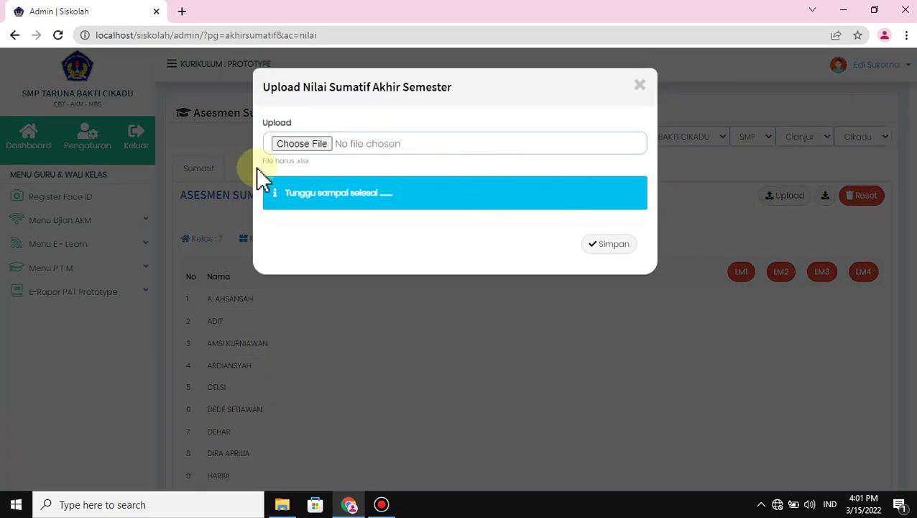
pyautogui.click(297, 149)
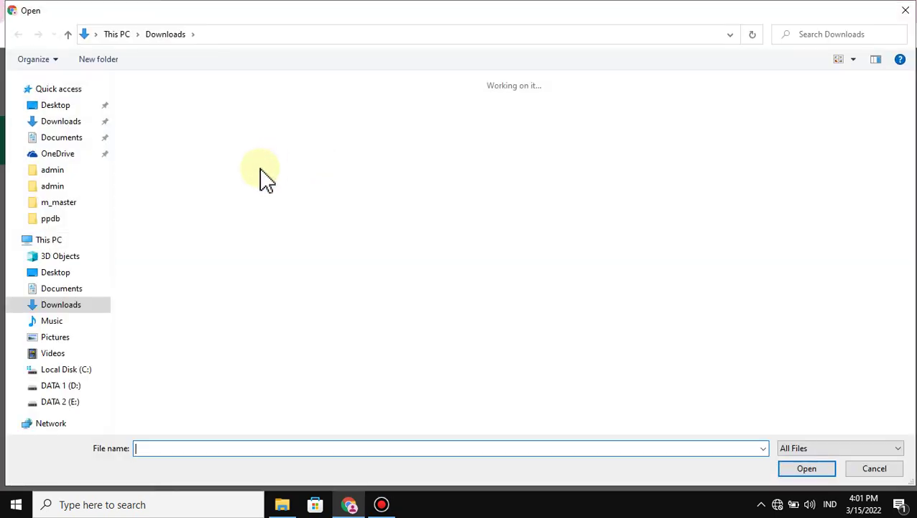
pyautogui.click(146, 126)
pyautogui.doubleClick(146, 127)
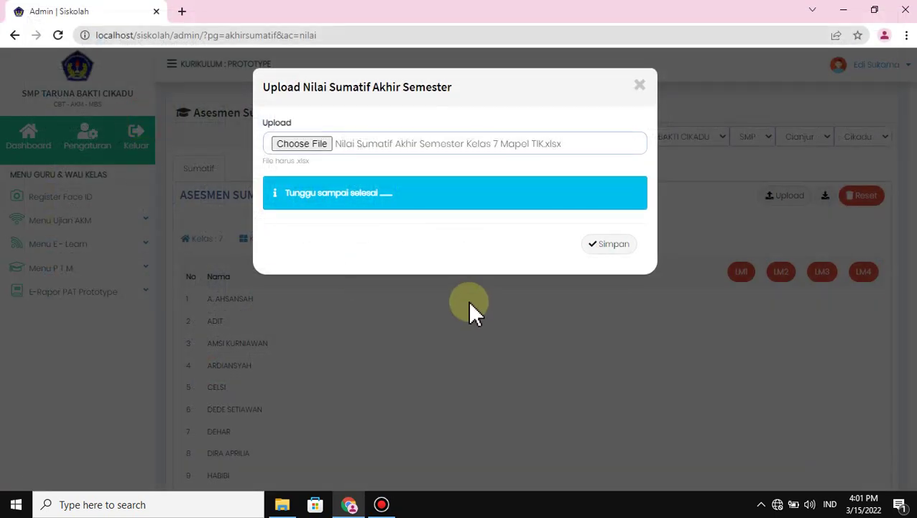
pyautogui.click(608, 246)
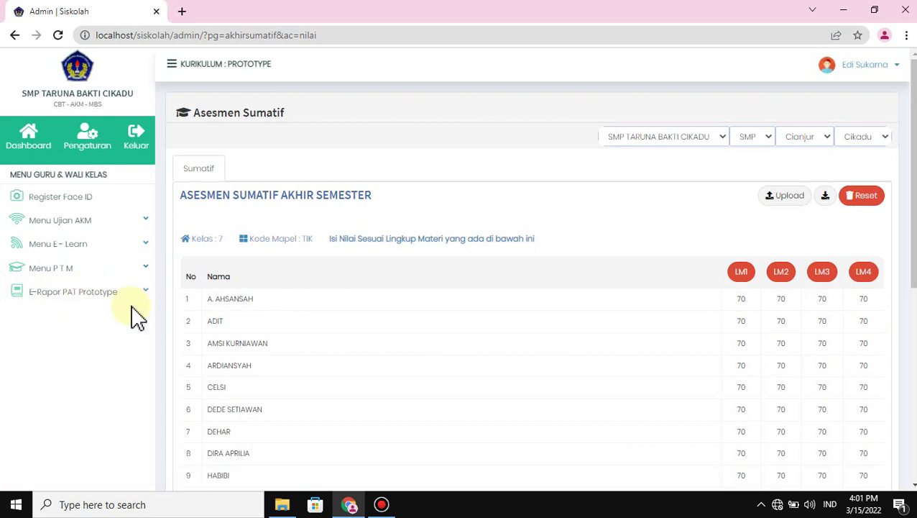
# Step: Log out of the teacher account and log in as admin with the account password
pyautogui.click(892, 70)
pyautogui.click(879, 218)
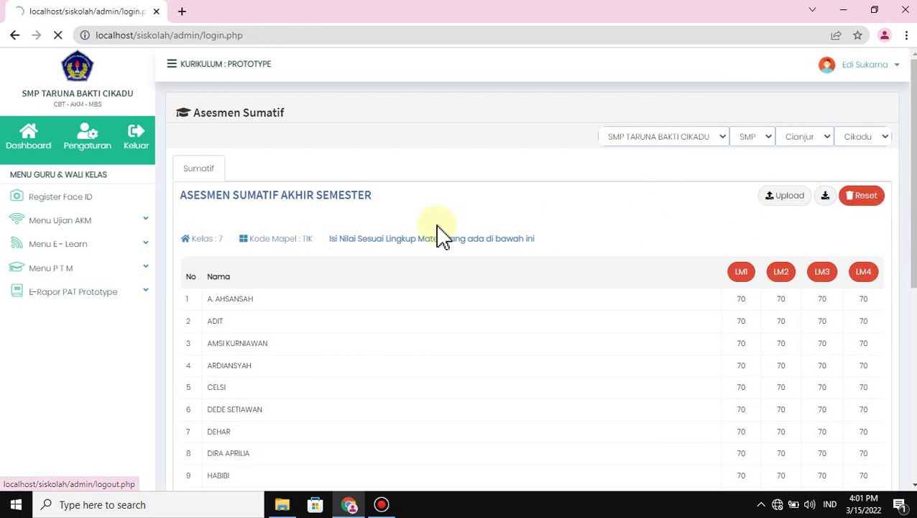
pyautogui.click(288, 190)
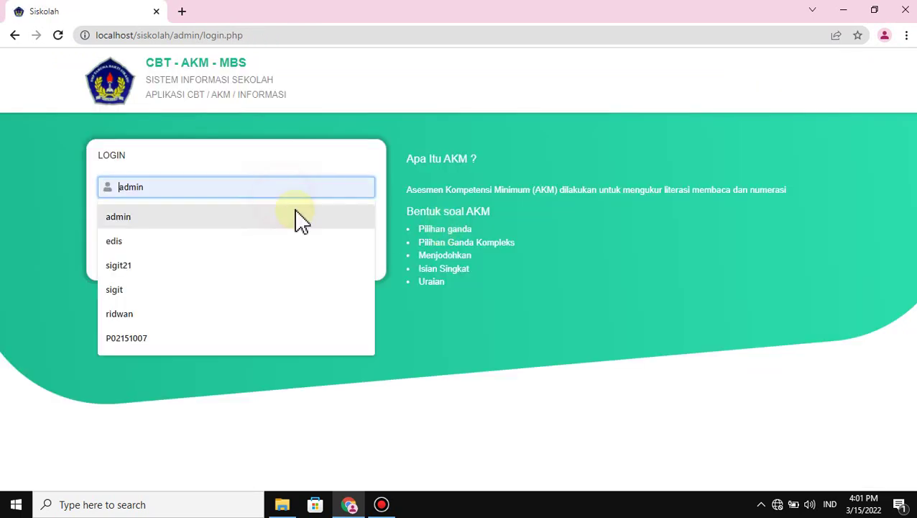
pyautogui.click(301, 220)
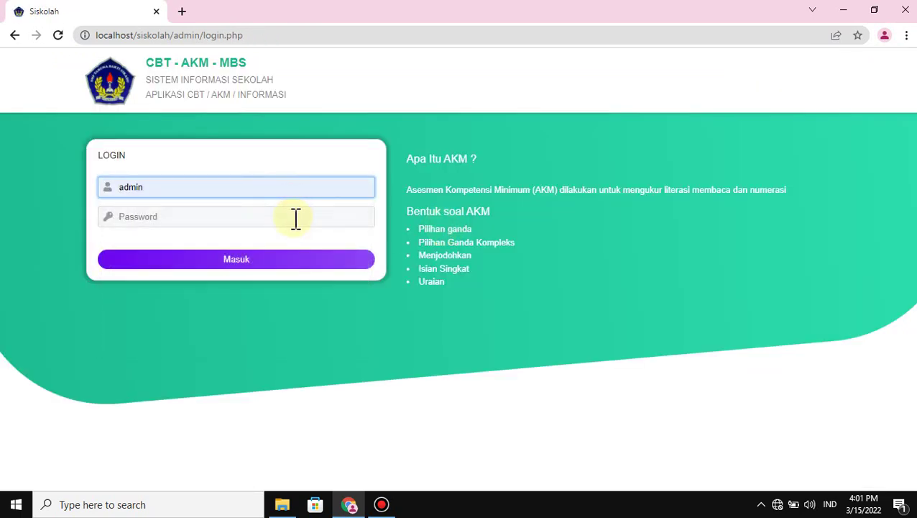
pyautogui.click(296, 218)
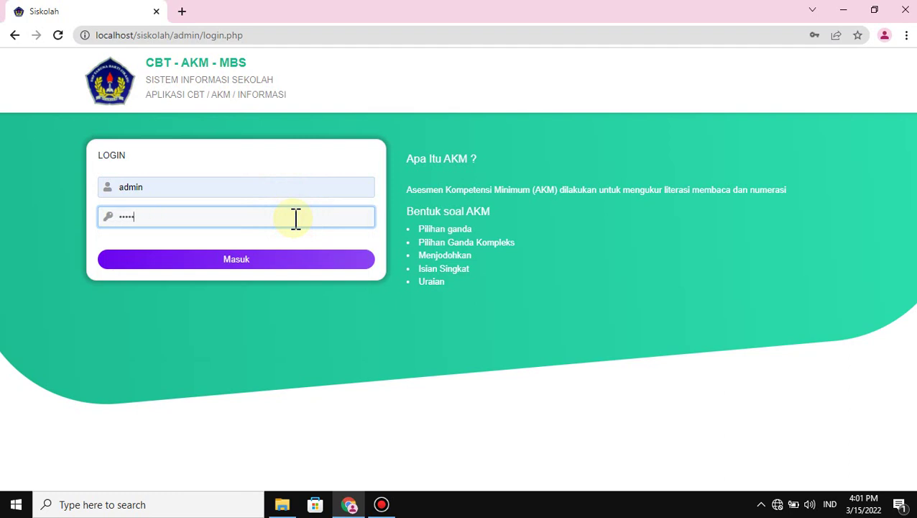
pyautogui.press('Return')
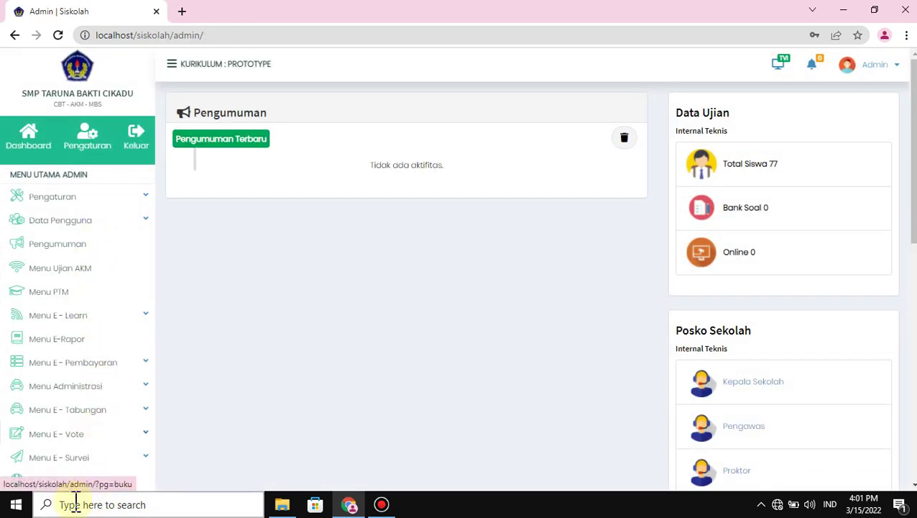
# Step: Open the first class 7 student's K-22 report card from Cetak Rapor in the E-Rapor module and review it down to the signatures
pyautogui.click(69, 338)
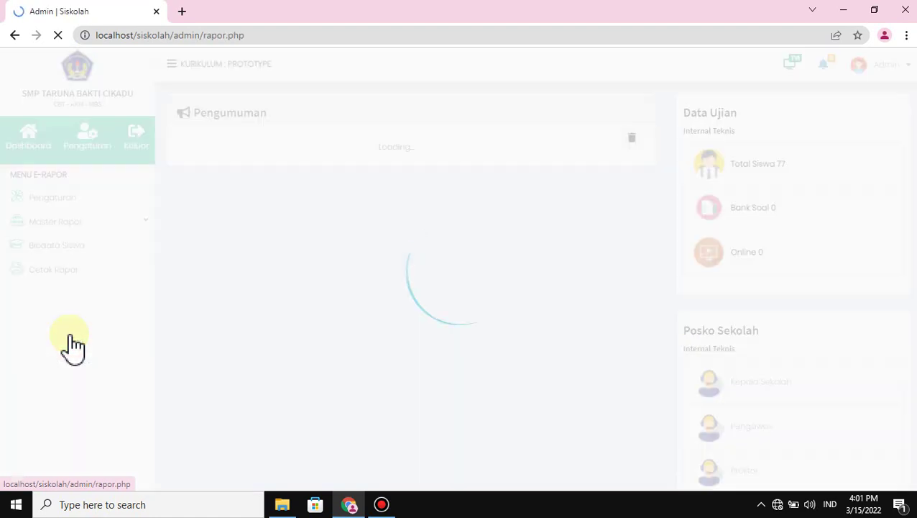
pyautogui.click(53, 273)
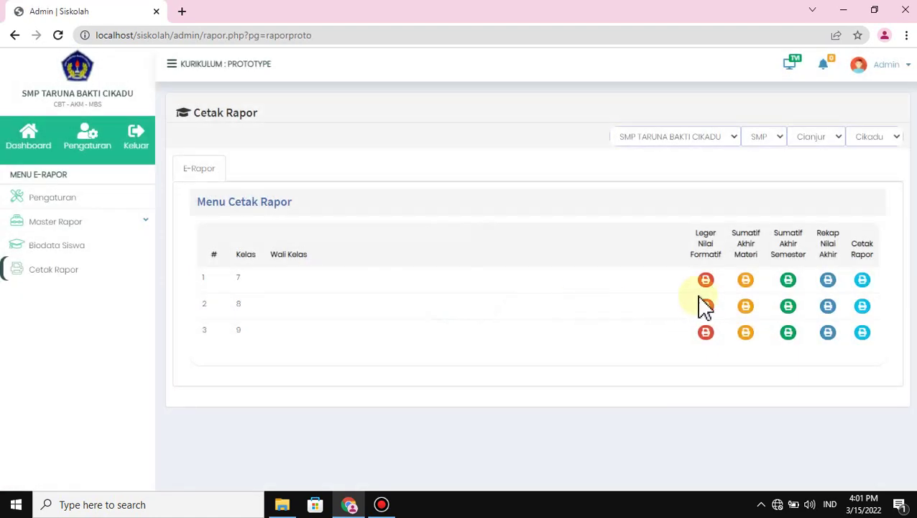
pyautogui.click(861, 280)
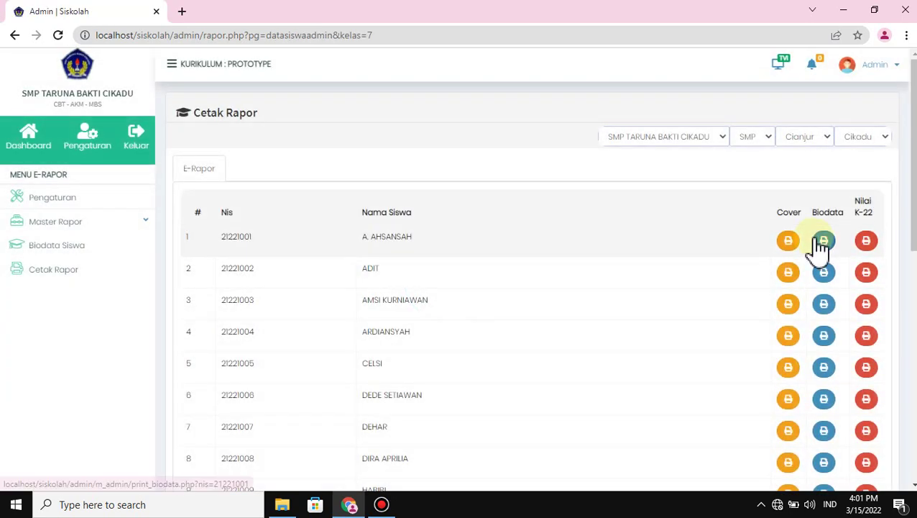
pyautogui.click(867, 244)
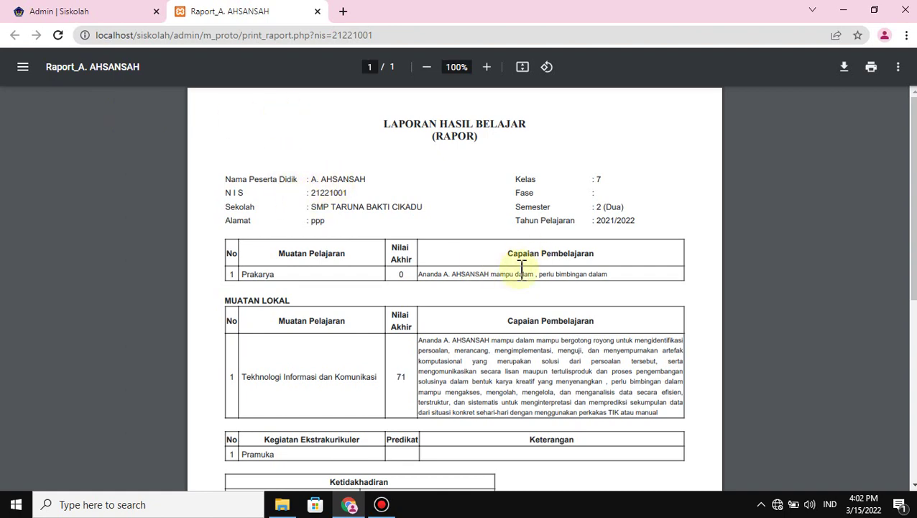
pyautogui.scroll(-3, 522, 288)
pyautogui.scroll(-2, 405, 267)
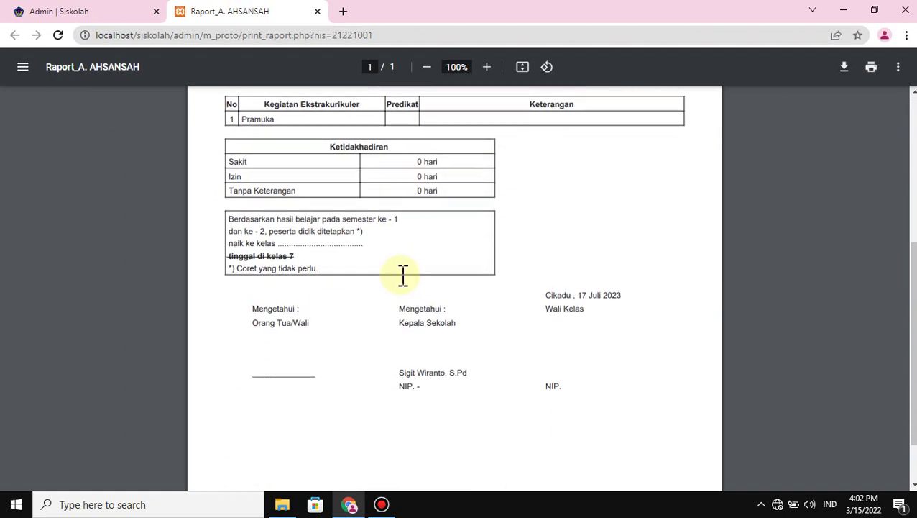
# Step: Examine the report card's TIK final score and Capaian Pembelajaran description, the extracurricular and absence tables, the promotion note and the signature block
pyautogui.scroll(4, 352, 278)
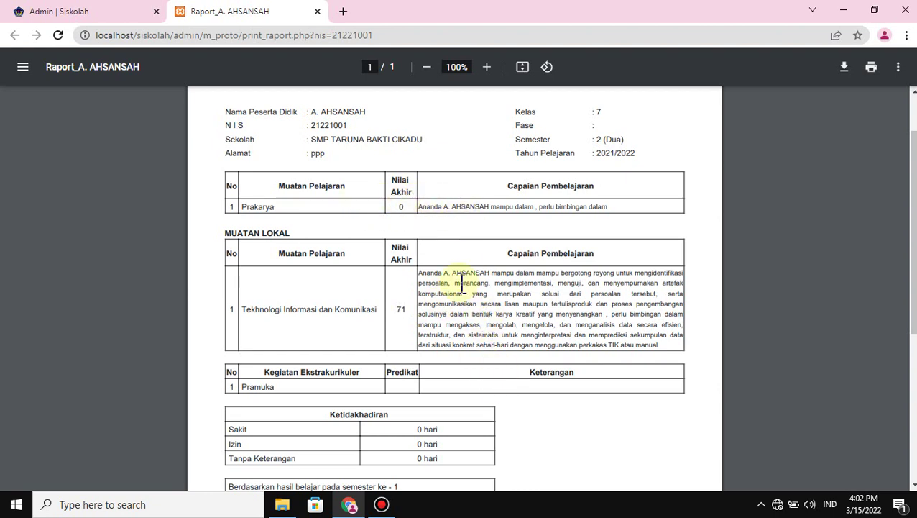
pyautogui.scroll(-1, 463, 278)
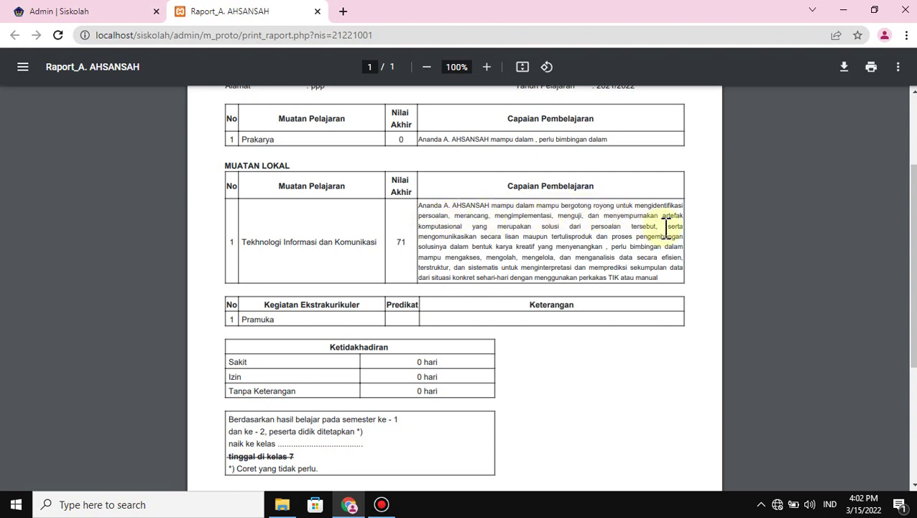
pyautogui.scroll(-1, 663, 226)
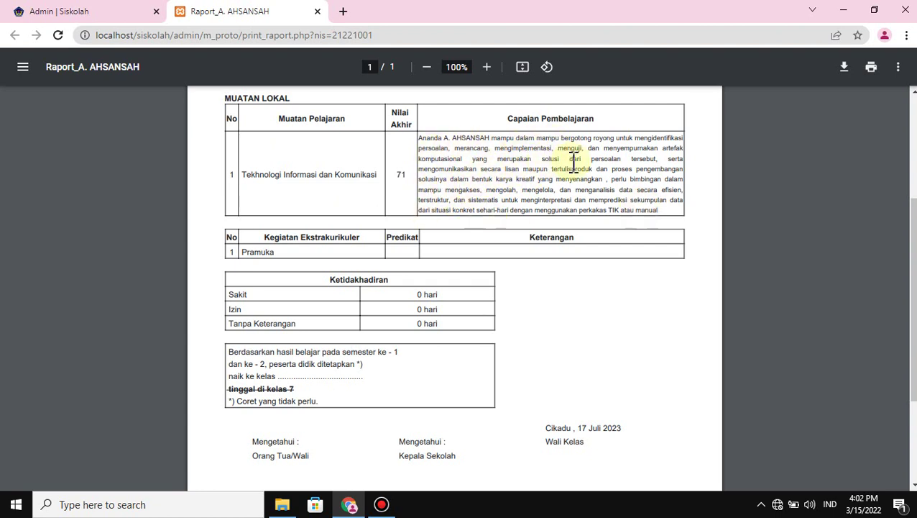
pyautogui.scroll(-2, 447, 359)
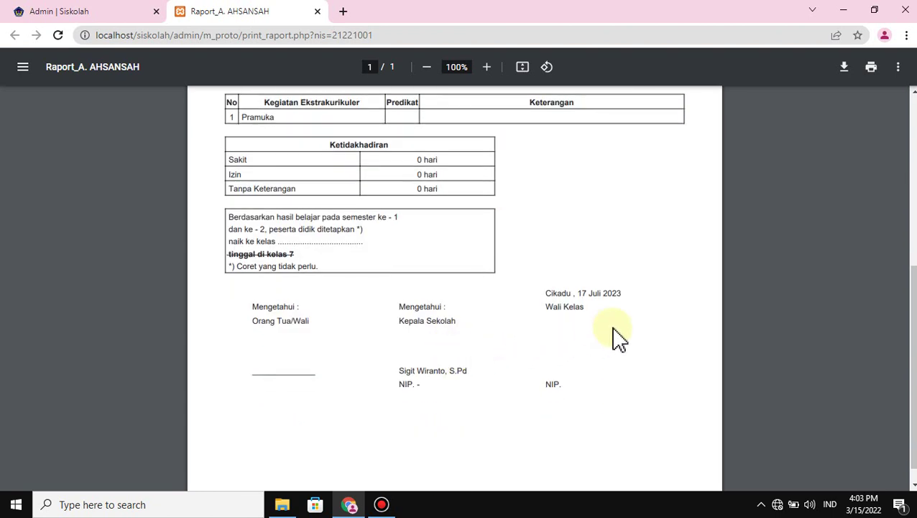
pyautogui.scroll(2, 615, 336)
pyautogui.scroll(3, 609, 331)
pyautogui.scroll(-1, 596, 318)
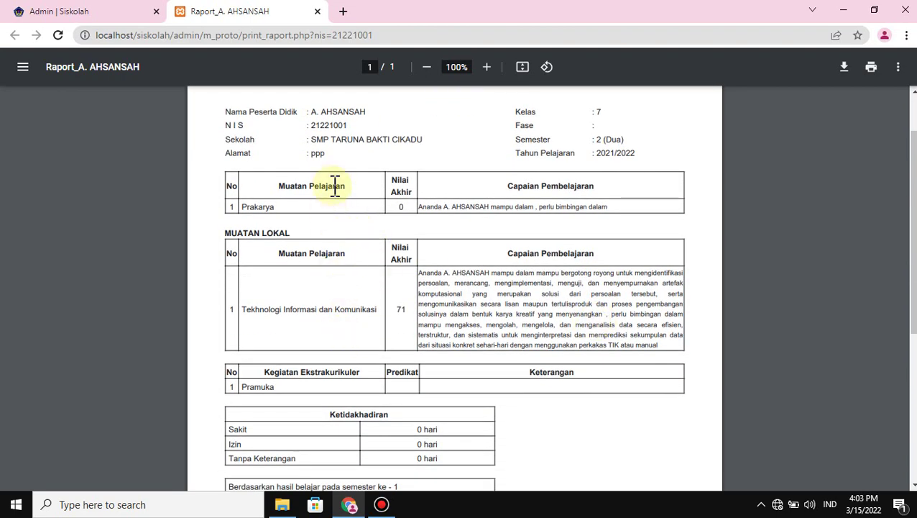
pyautogui.scroll(-1, 347, 215)
pyautogui.scroll(-1, 345, 191)
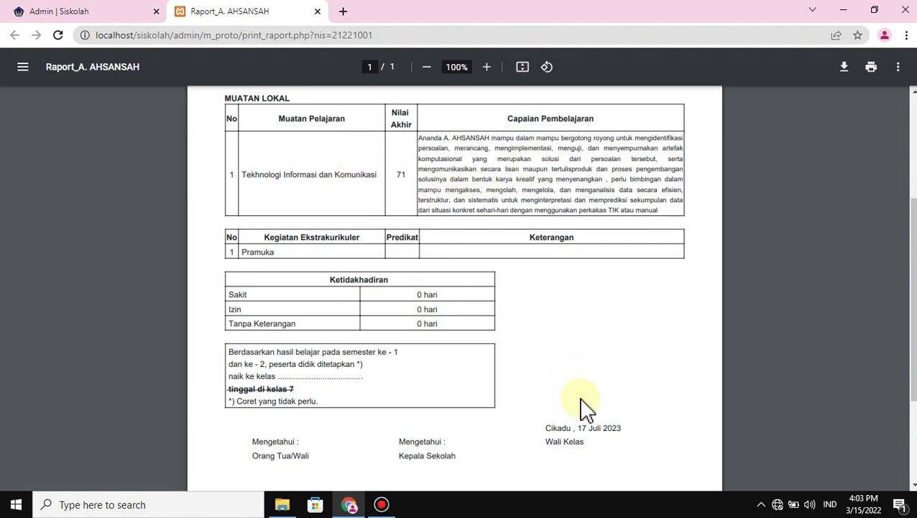
pyautogui.scroll(-3, 522, 289)
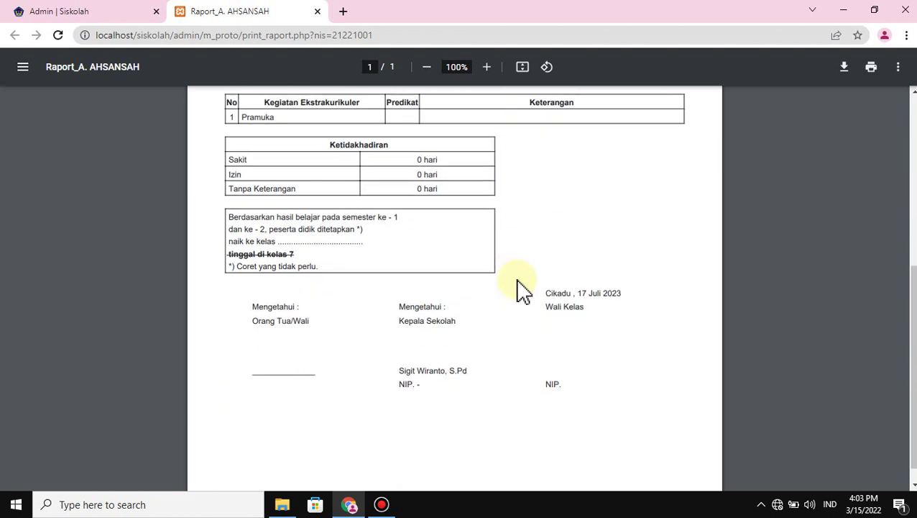
pyautogui.scroll(6, 522, 289)
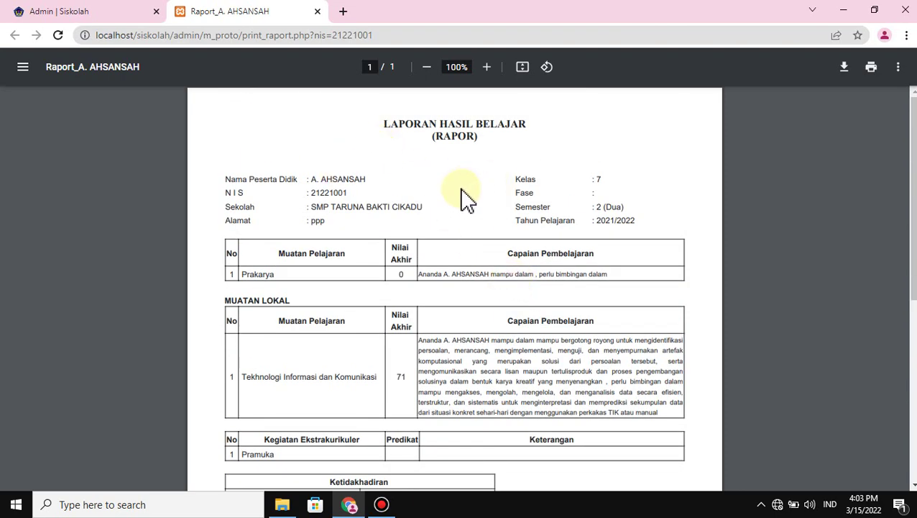